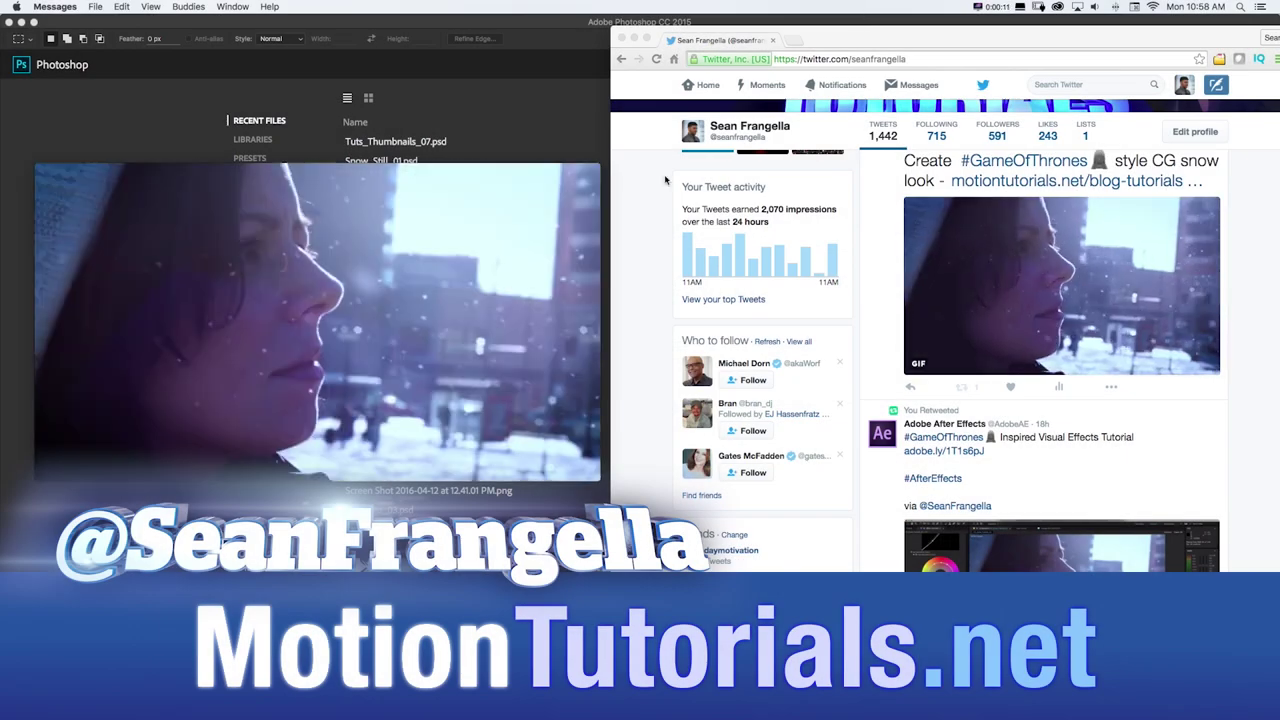
Pause CG_Snow_Comparison_01.mp4 in QuickTime, scrub it slightly forward, and go back to Chrome.
left_click(336, 446)
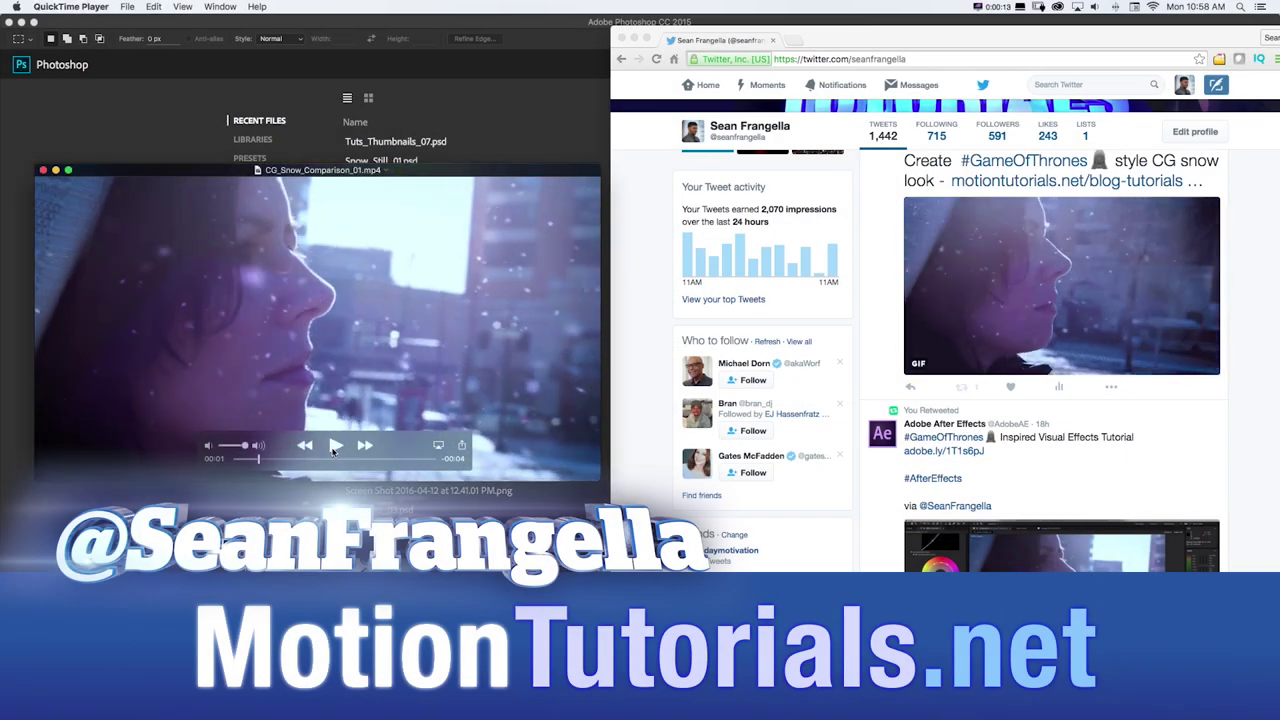
mouse_move(257, 461)
left_mouse_down()
mouse_move(347, 466)
mouse_move(272, 468)
left_mouse_up()
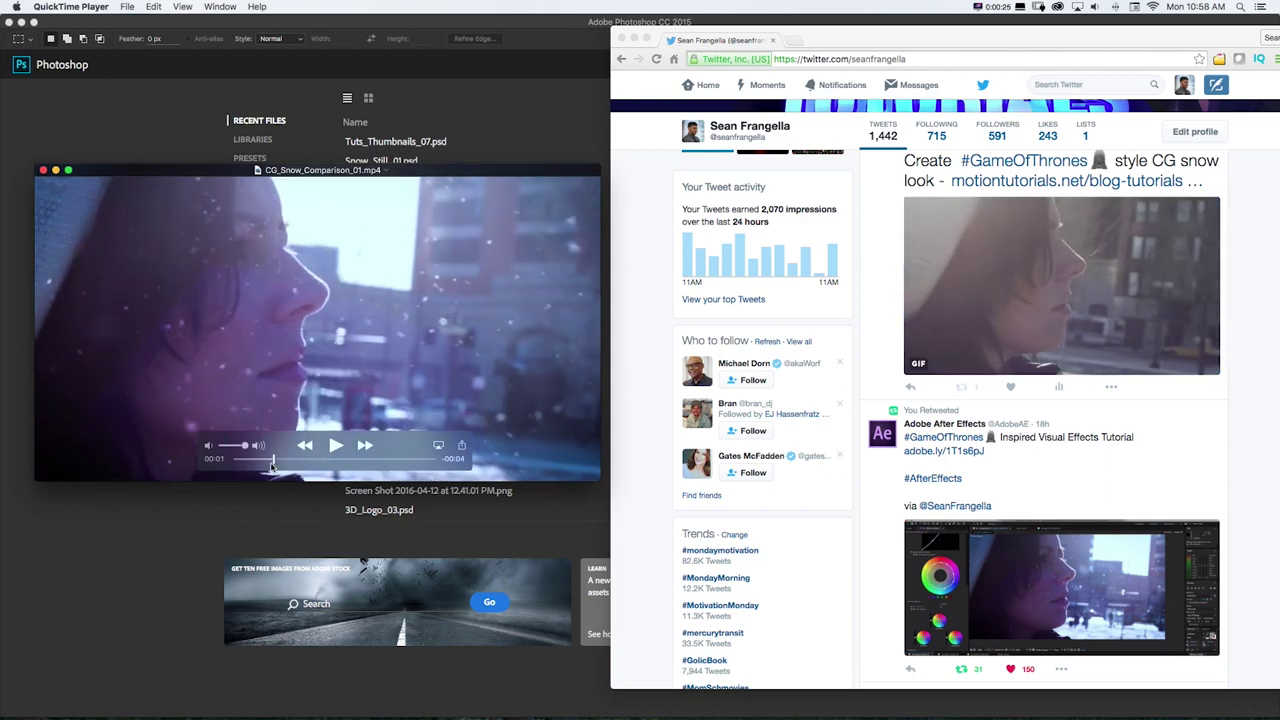
left_click(970, 42)
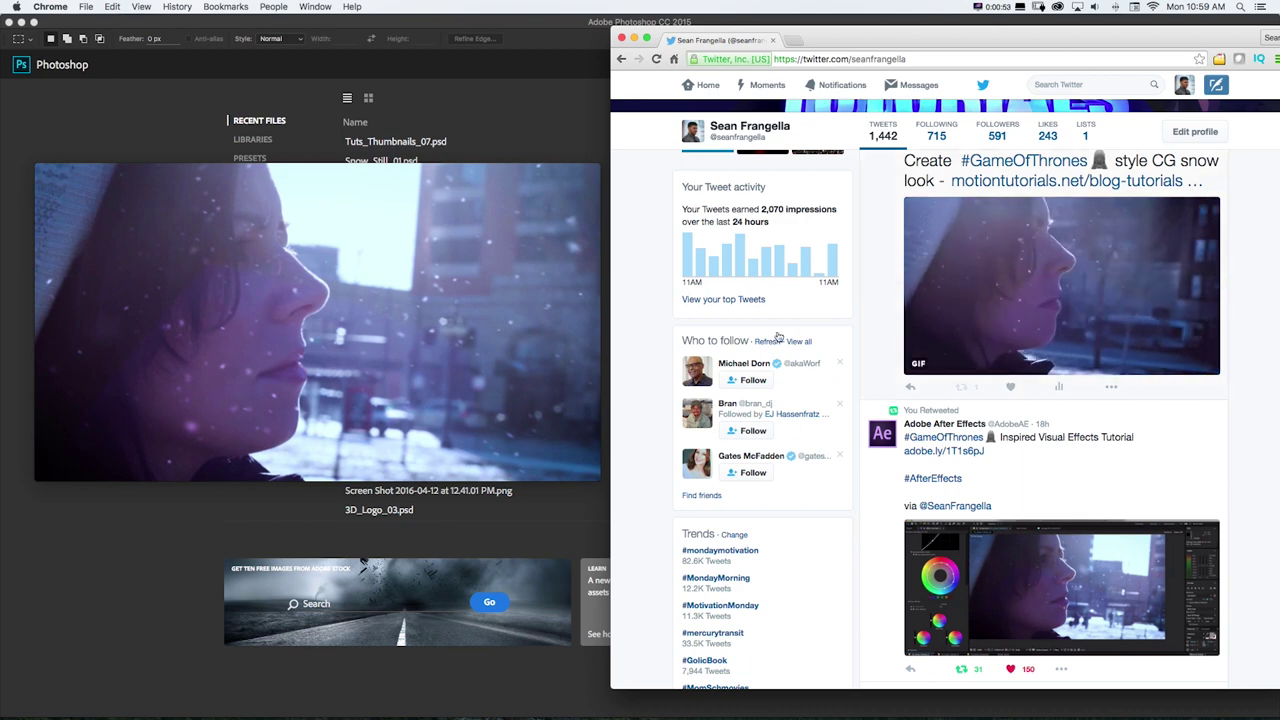
Open CG_Snow_Comparison_01.mp4 from Finder's _MOV folder in Photoshop via its Dock icon.
left_click(142, 670)
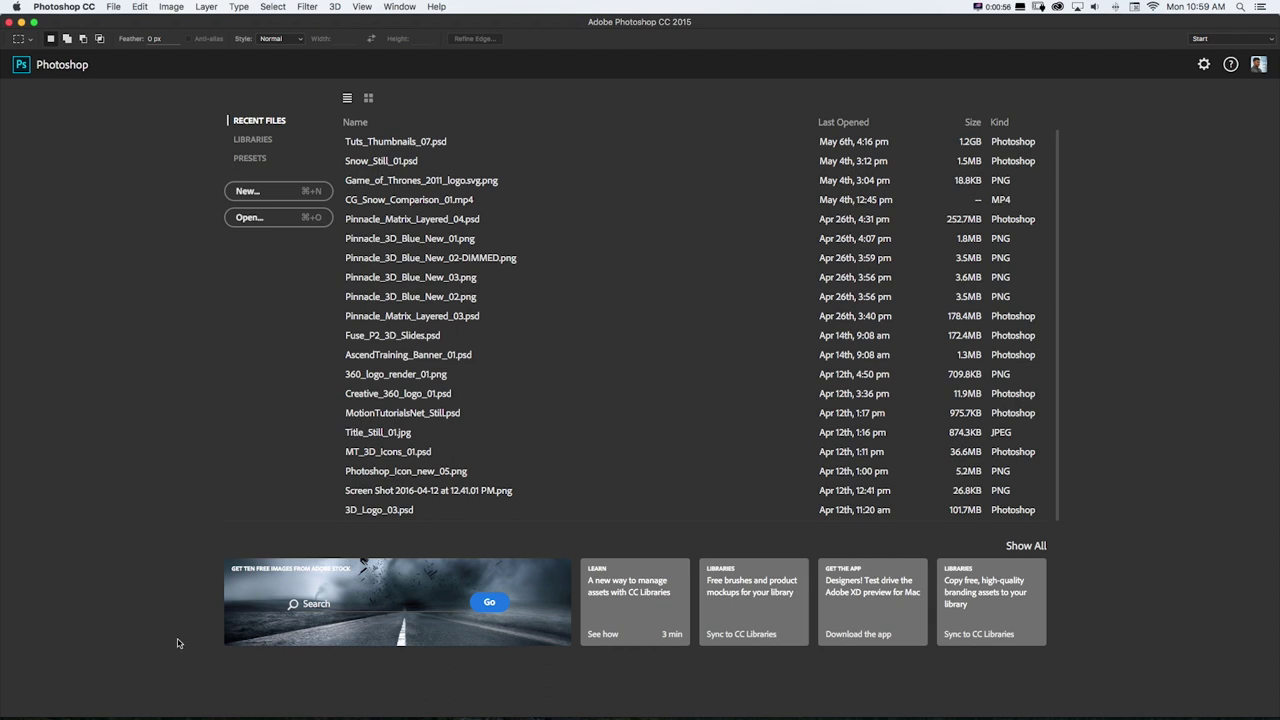
key("super+Tab")
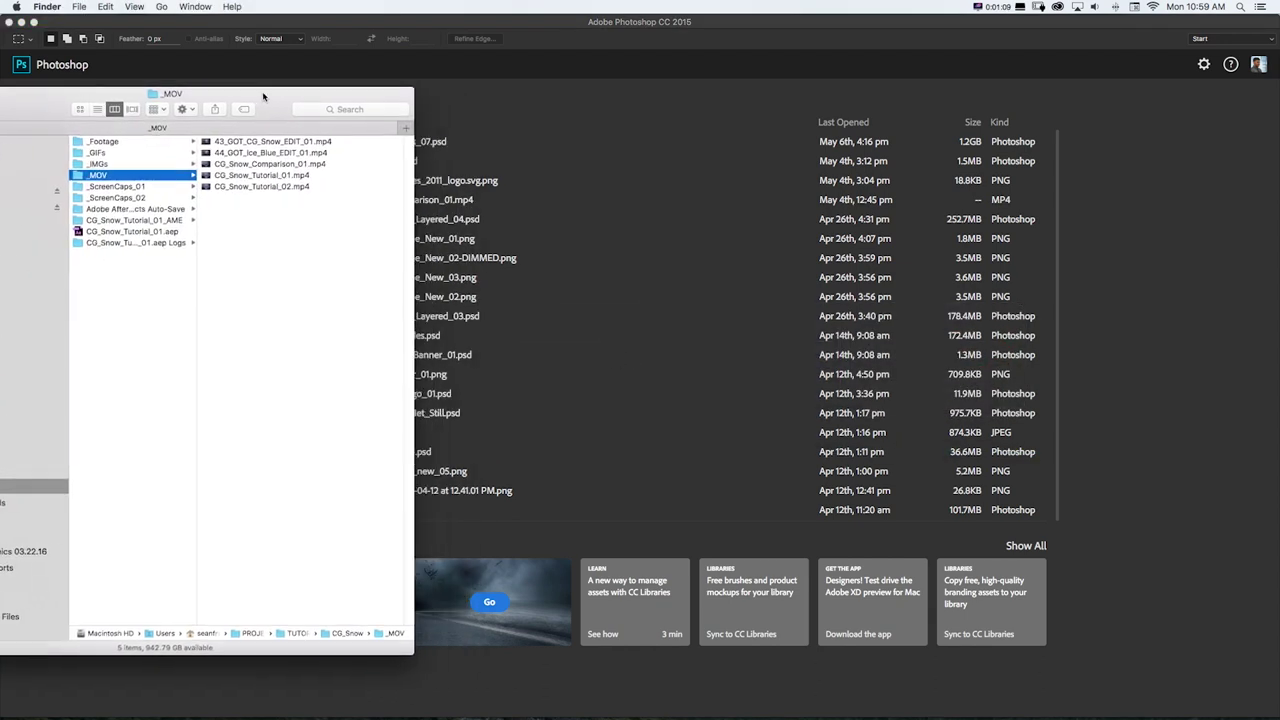
left_click(242, 163)
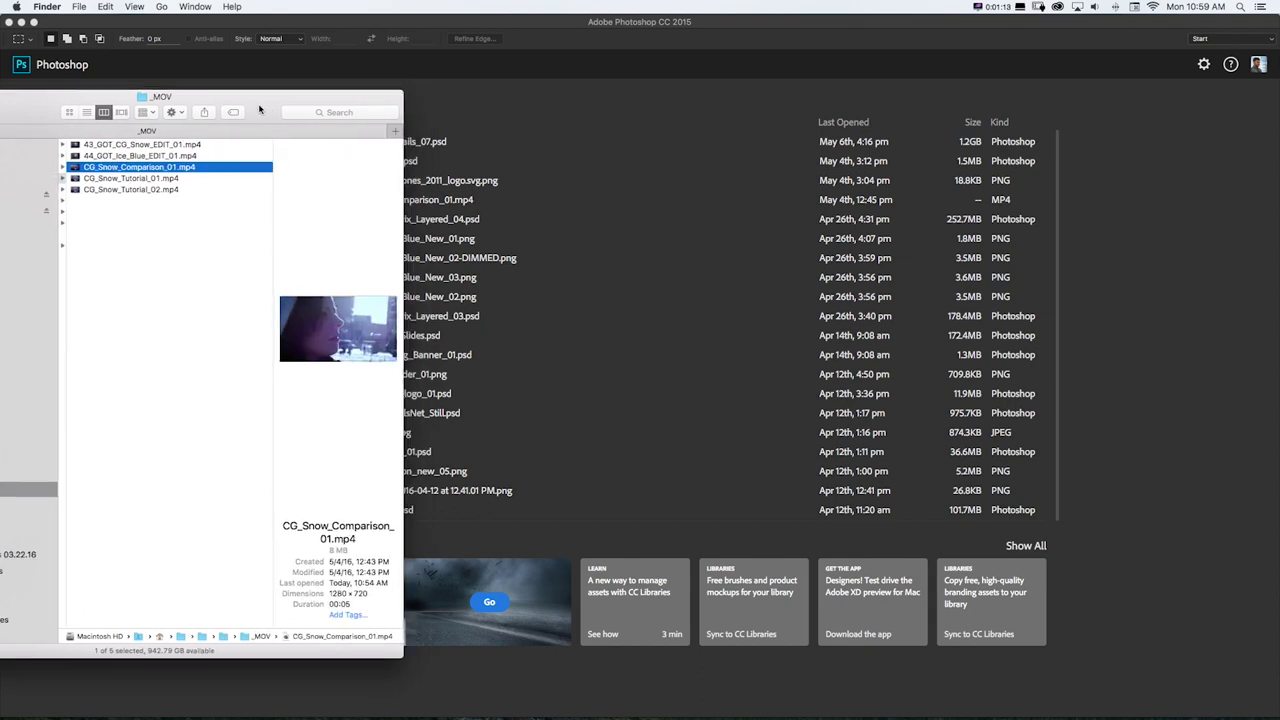
left_click_drag(88, 168, 517, 714)
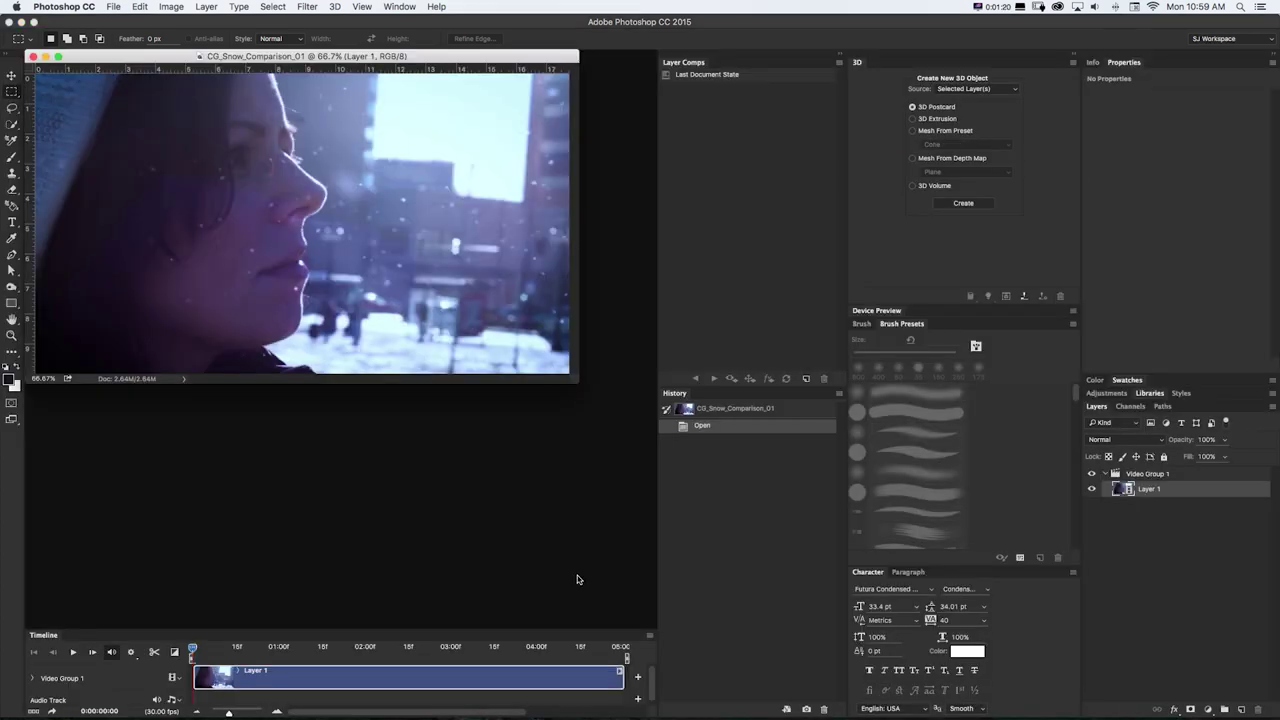
Scrub the snow clip's playhead forward to 0:00:00:21 and bring up File > Export's Save for Web (Legacy).
mouse_move(193, 648)
left_mouse_down()
mouse_move(320, 648)
mouse_move(194, 645)
mouse_move(270, 648)
mouse_move(215, 648)
left_mouse_up()
left_click(114, 6)
mouse_move(230, 186)
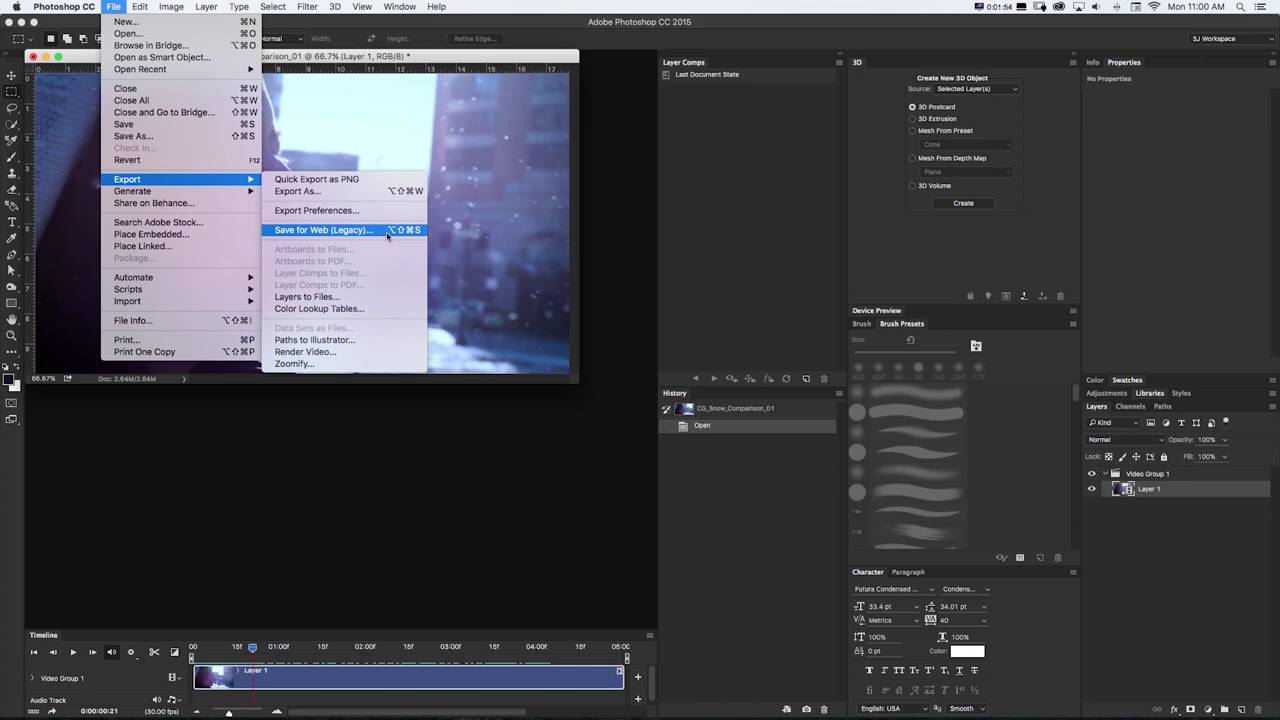
Start a Save for Web (Legacy) export and switch its format from JPEG to GIF.
left_click(462, 279)
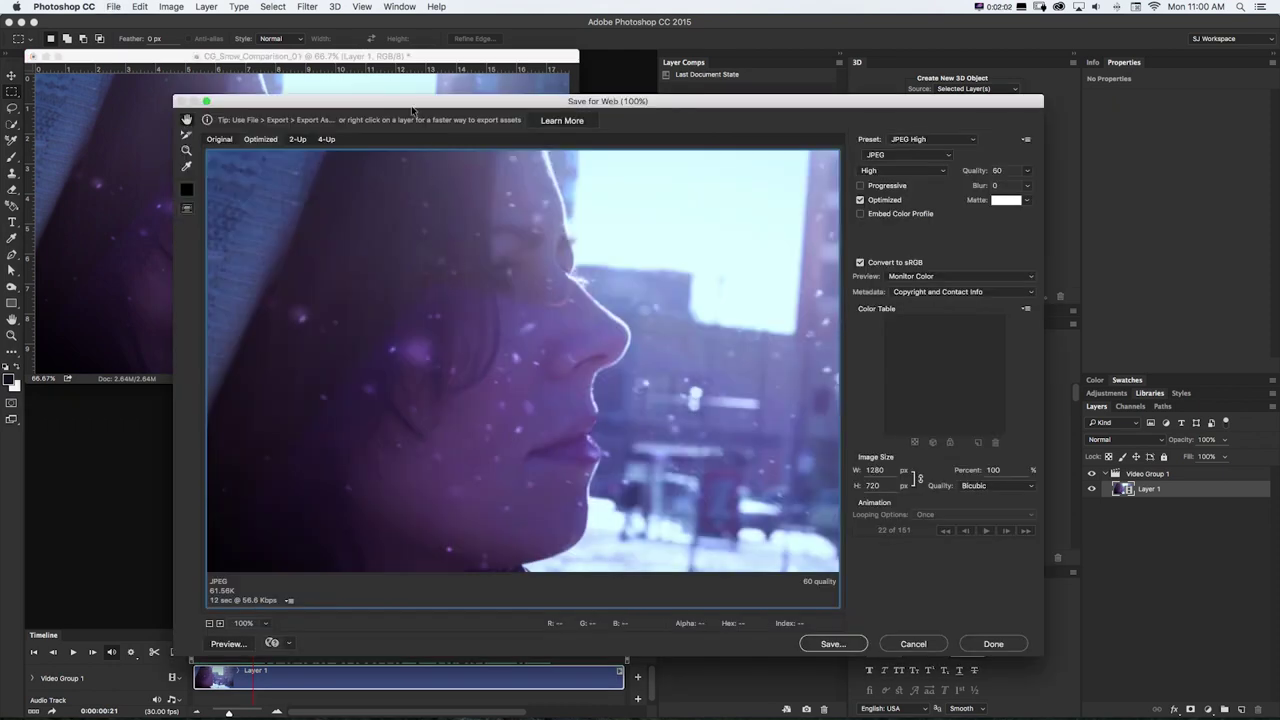
left_click_drag(412, 101, 319, 91)
left_click(800, 145)
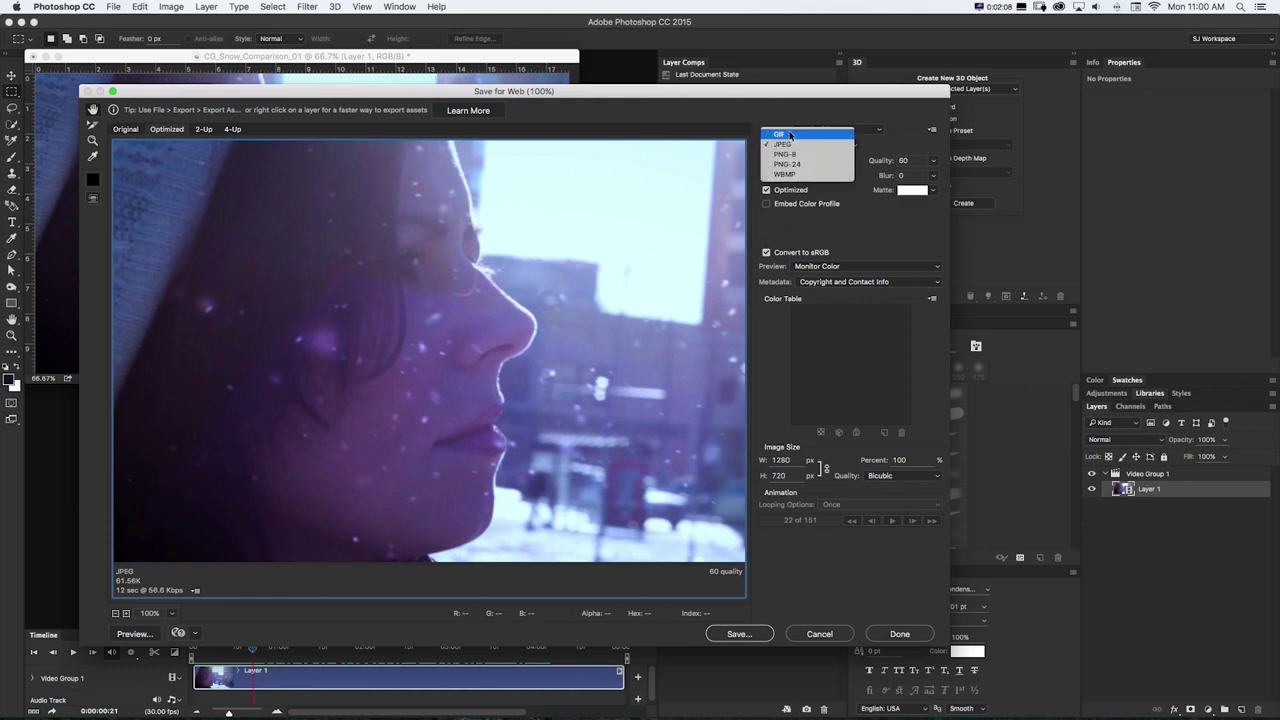
left_click(780, 134)
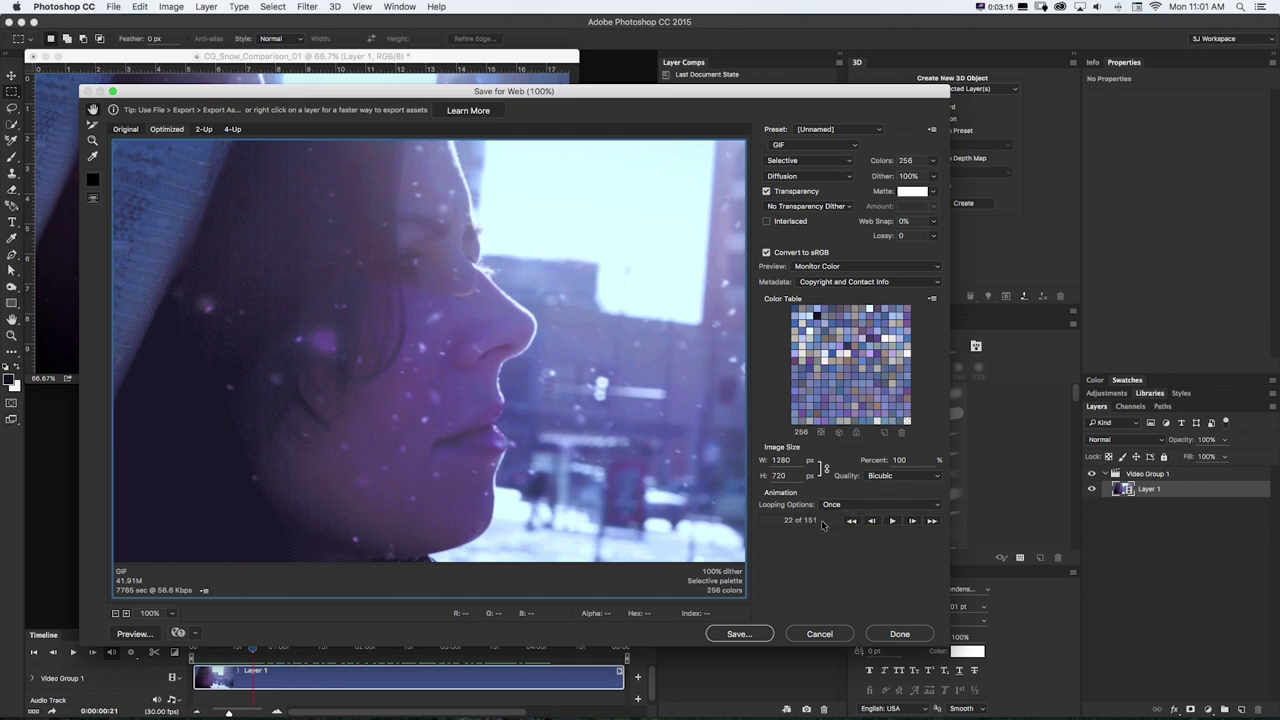
Step three frames through the GIF animation preview, then cancel the export.
left_click(912, 521)
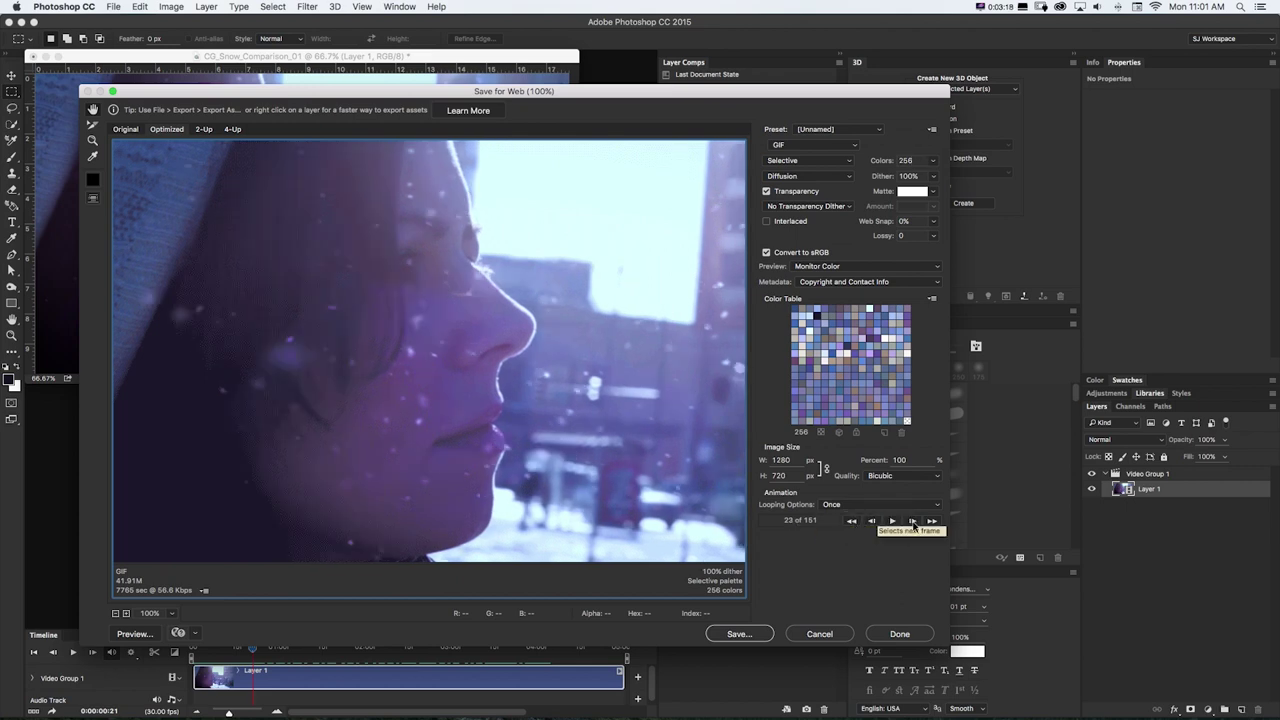
left_click(912, 522)
left_click(912, 522)
left_click(912, 522)
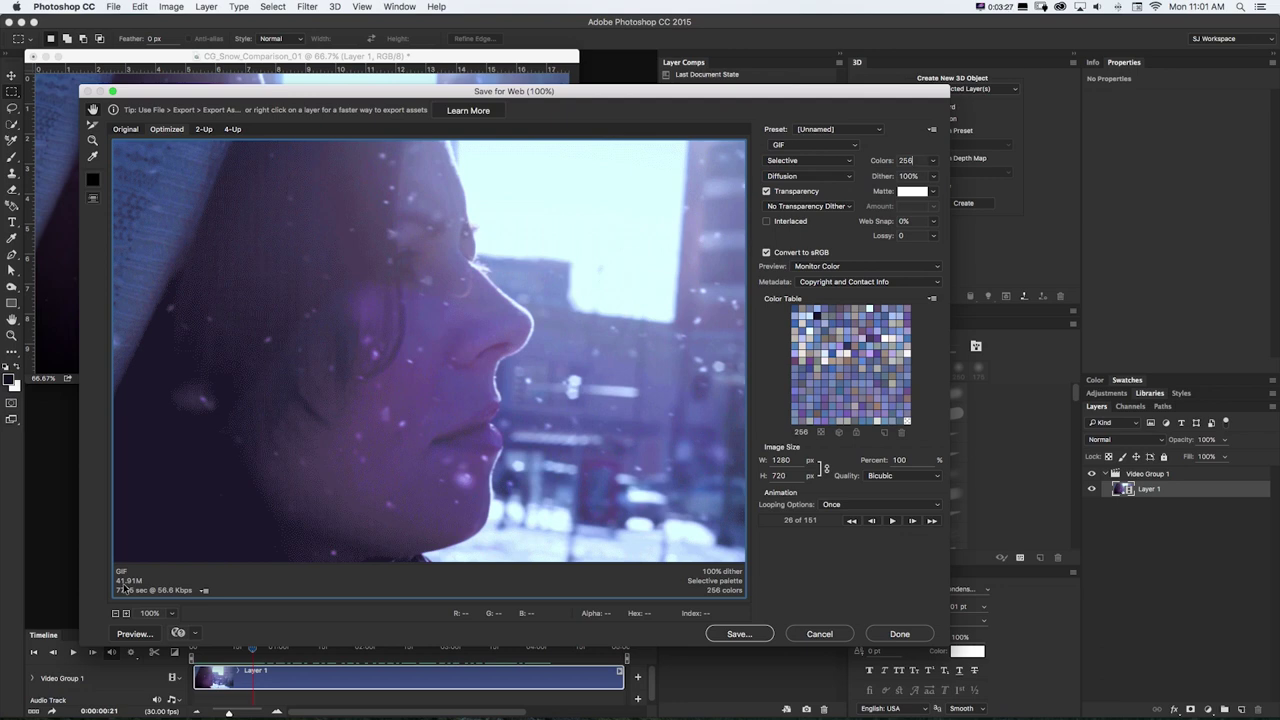
left_click(822, 636)
Set the timeline frame rate to 8 fps from the Timeline panel menu.
left_click(648, 638)
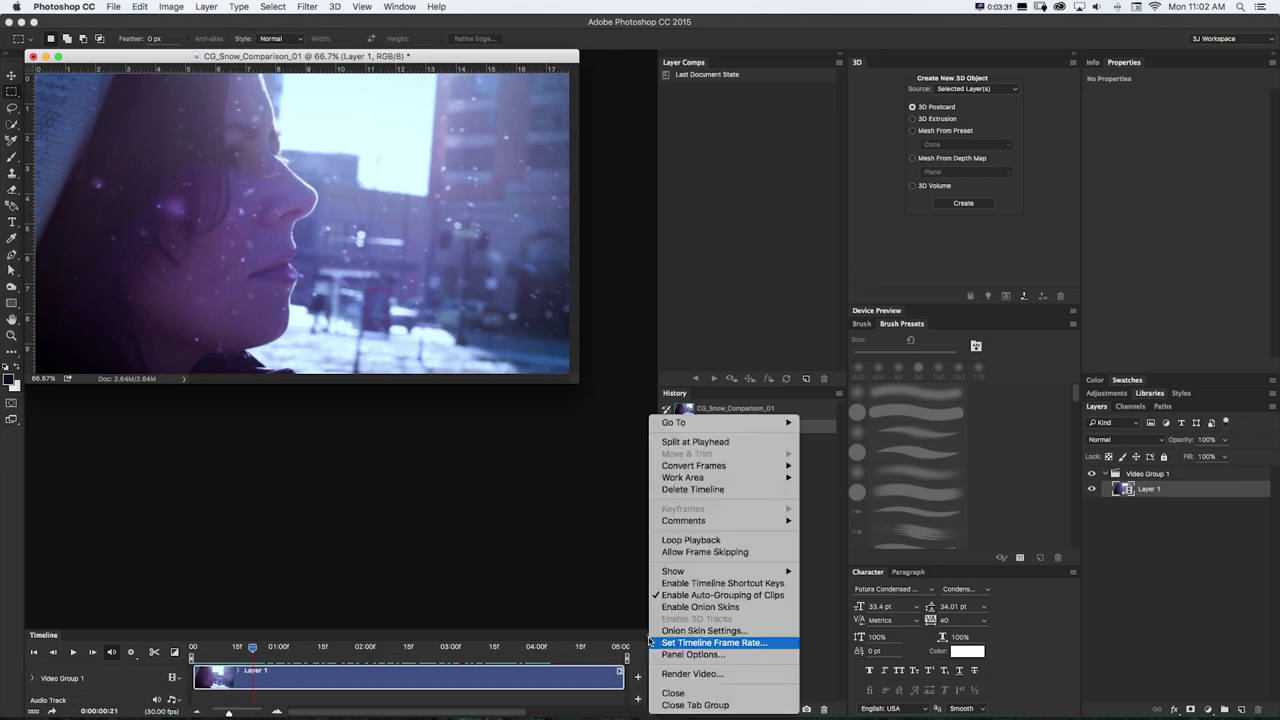
key("super+Tab")
key("super+Tab")
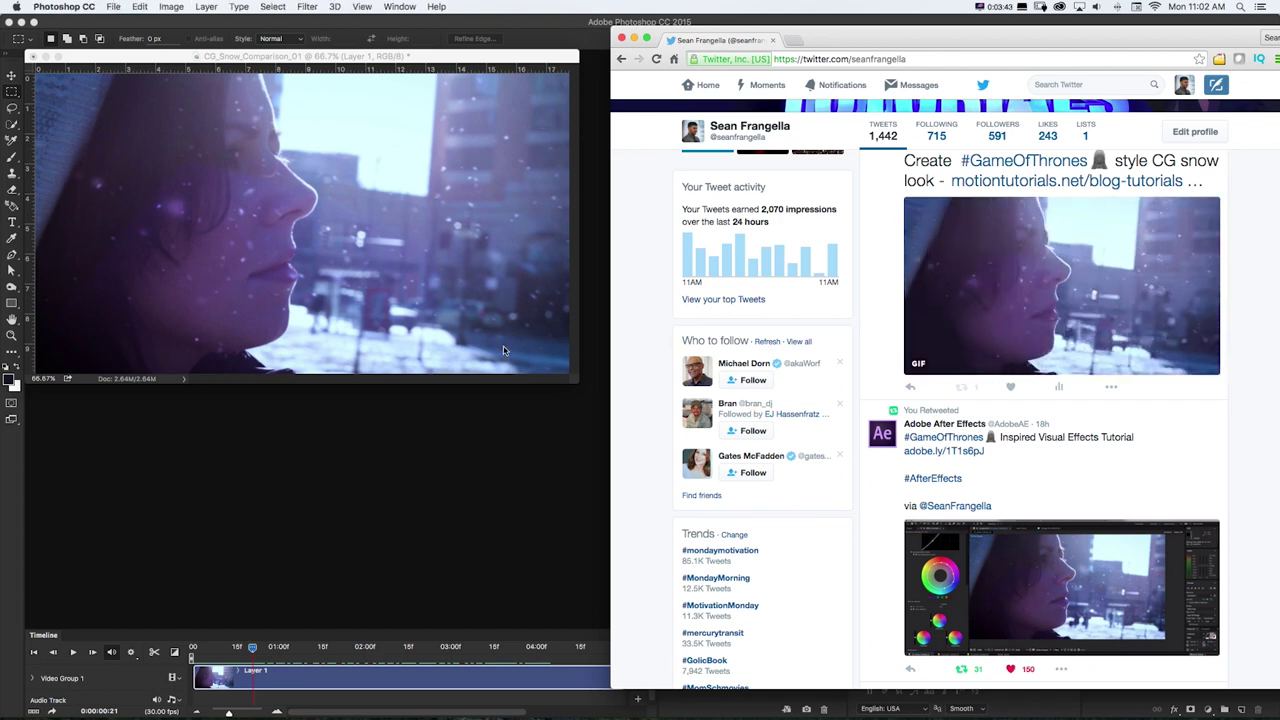
key("super+Tab")
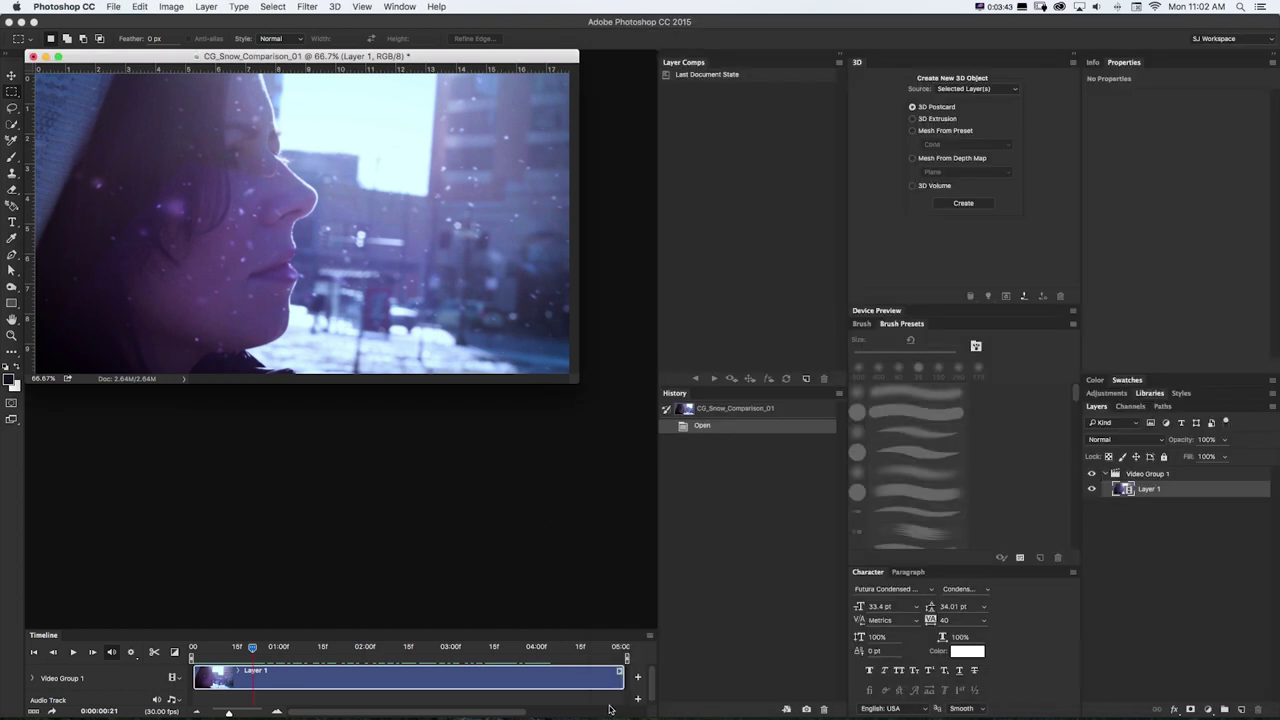
left_click(650, 636)
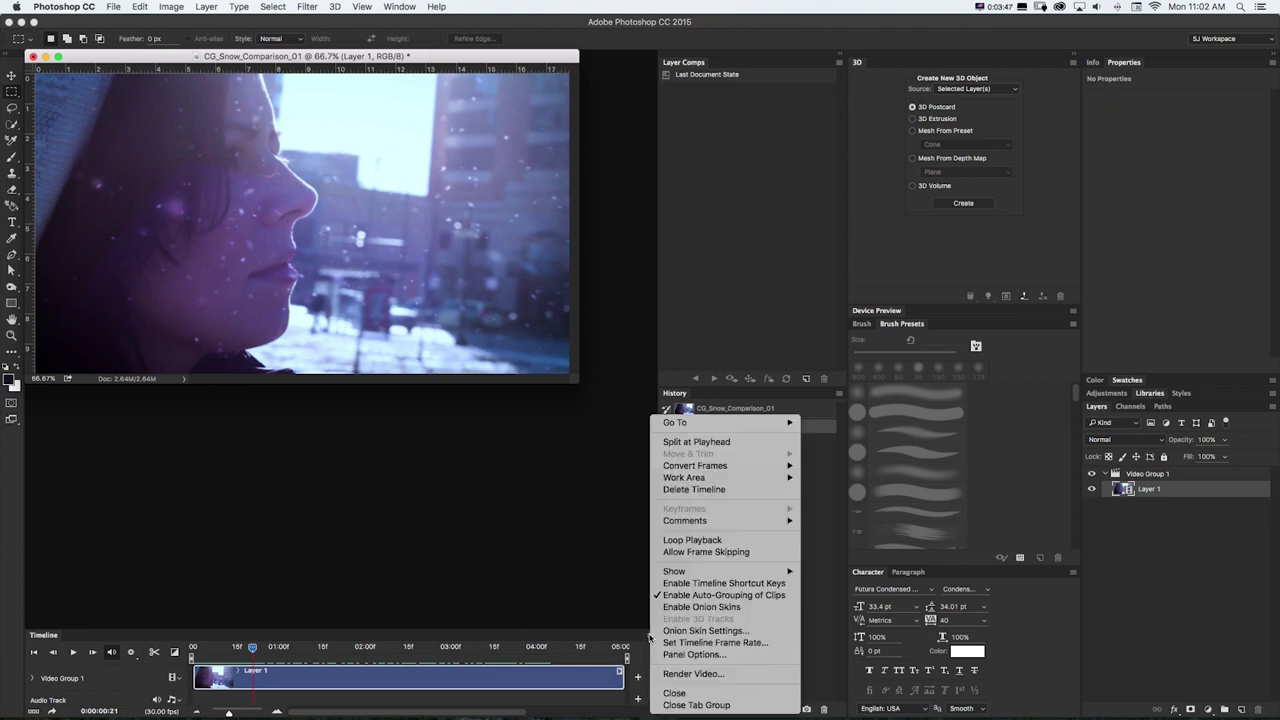
left_click(715, 643)
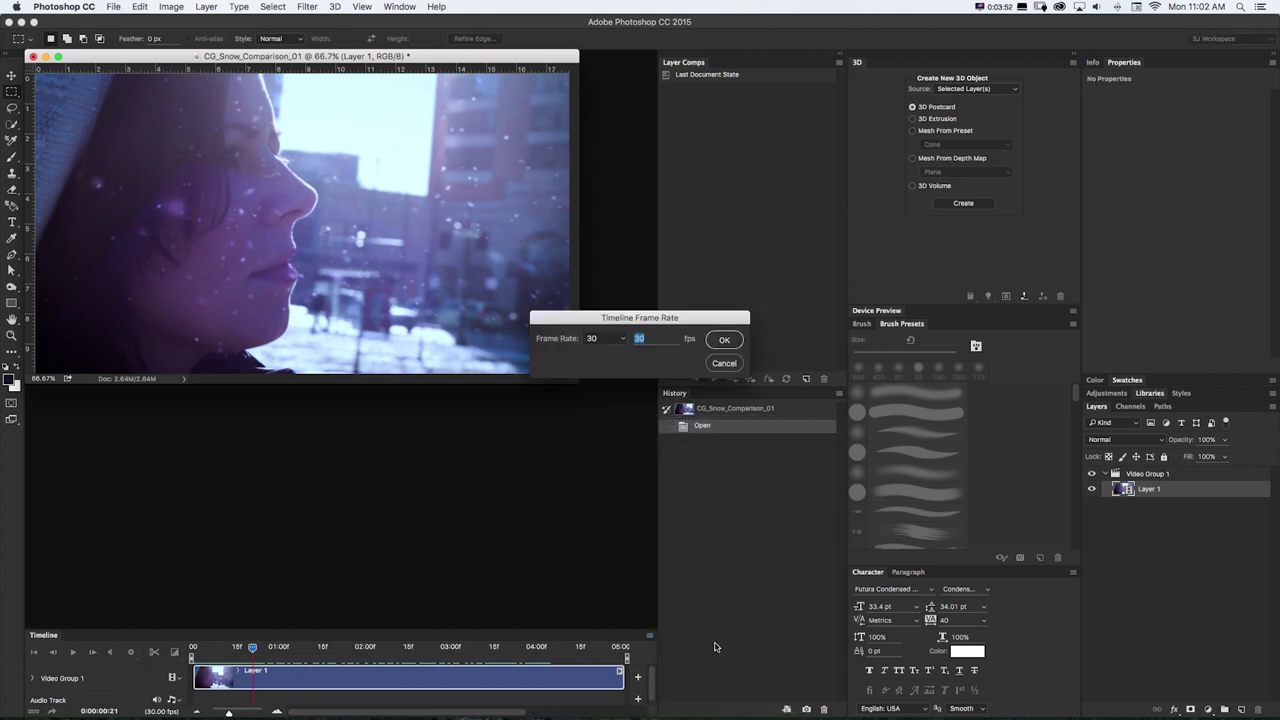
left_click_drag(603, 319, 470, 477)
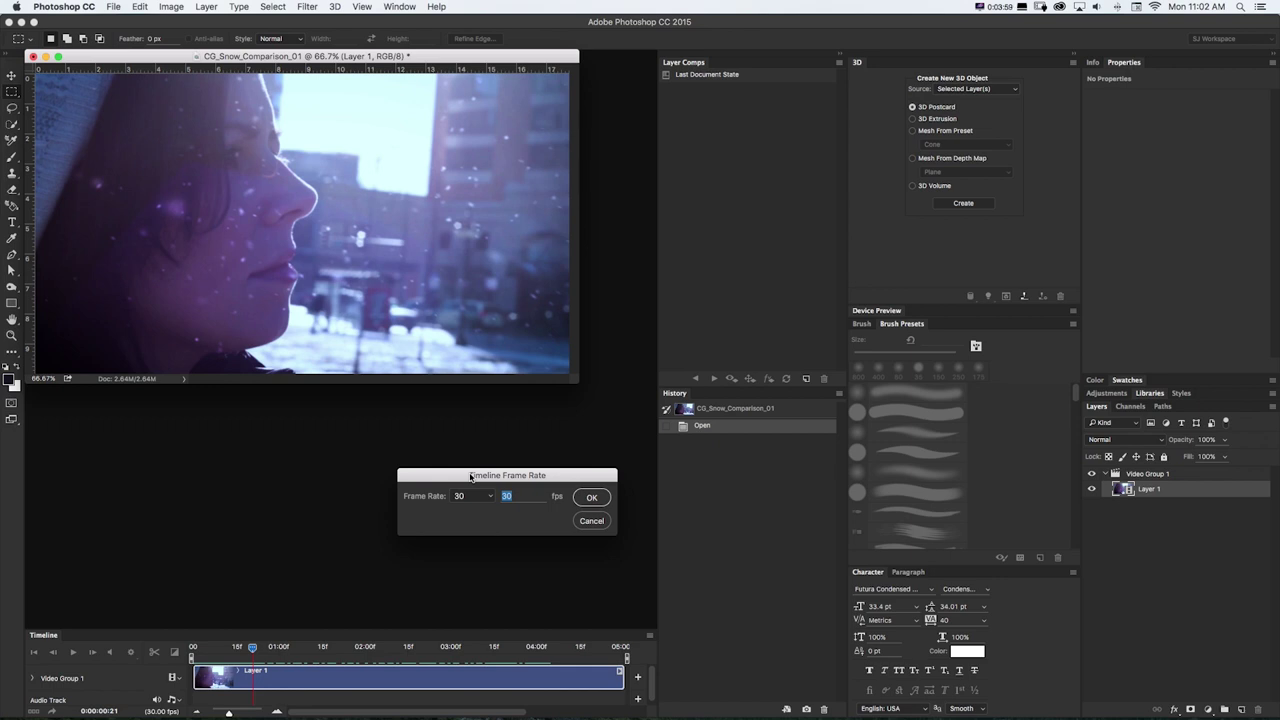
type("8")
left_click(593, 499)
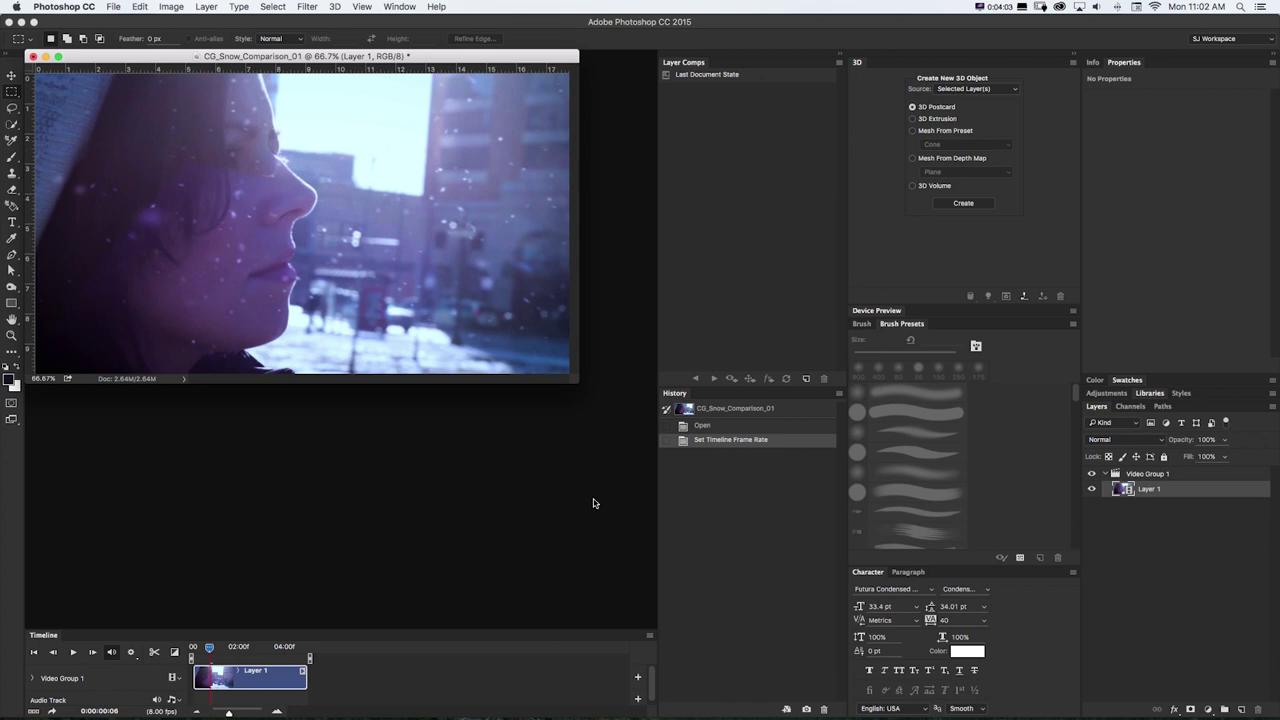
Play the timeline at 8 fps and recheck the frame rate setting unchanged.
left_click(74, 654)
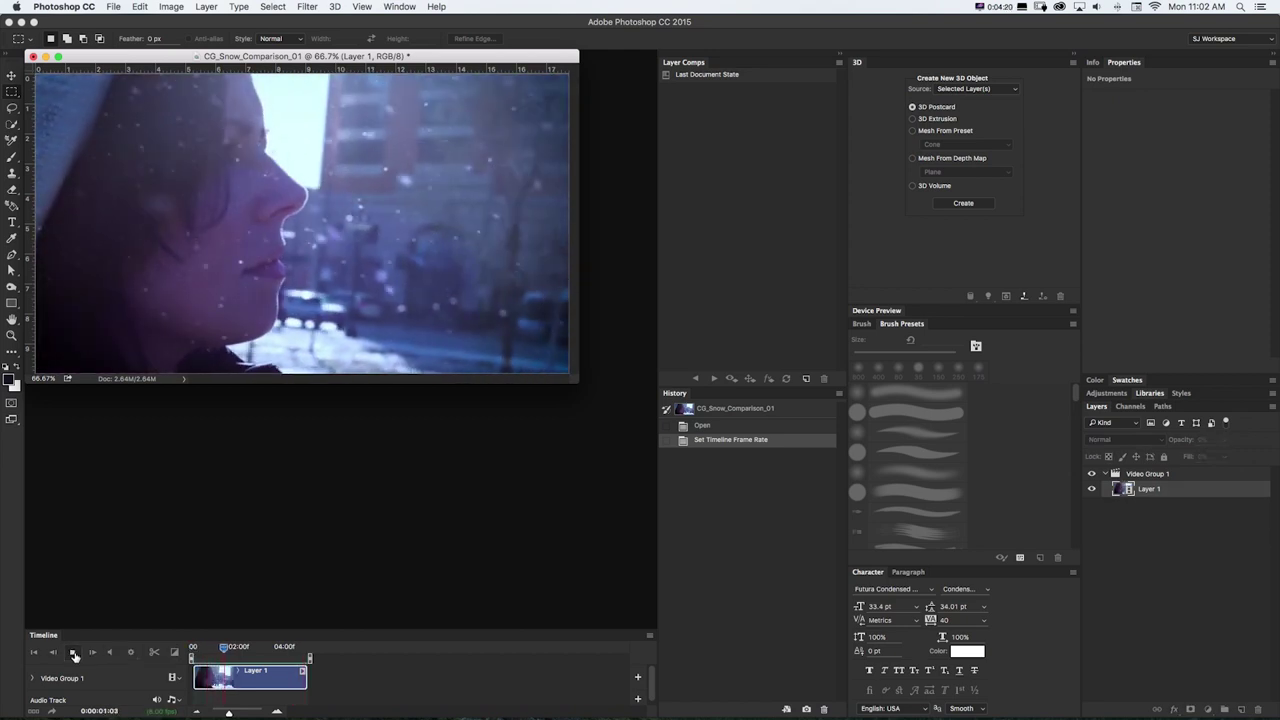
left_click(74, 656)
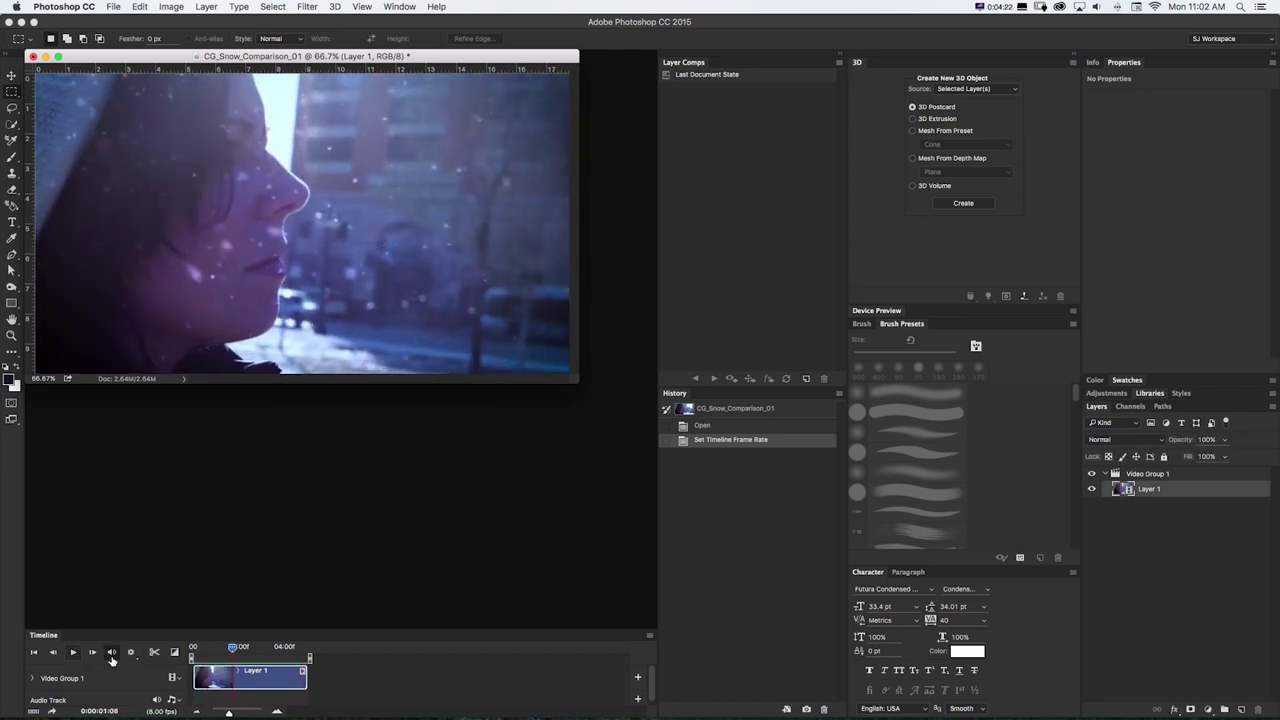
left_click(650, 635)
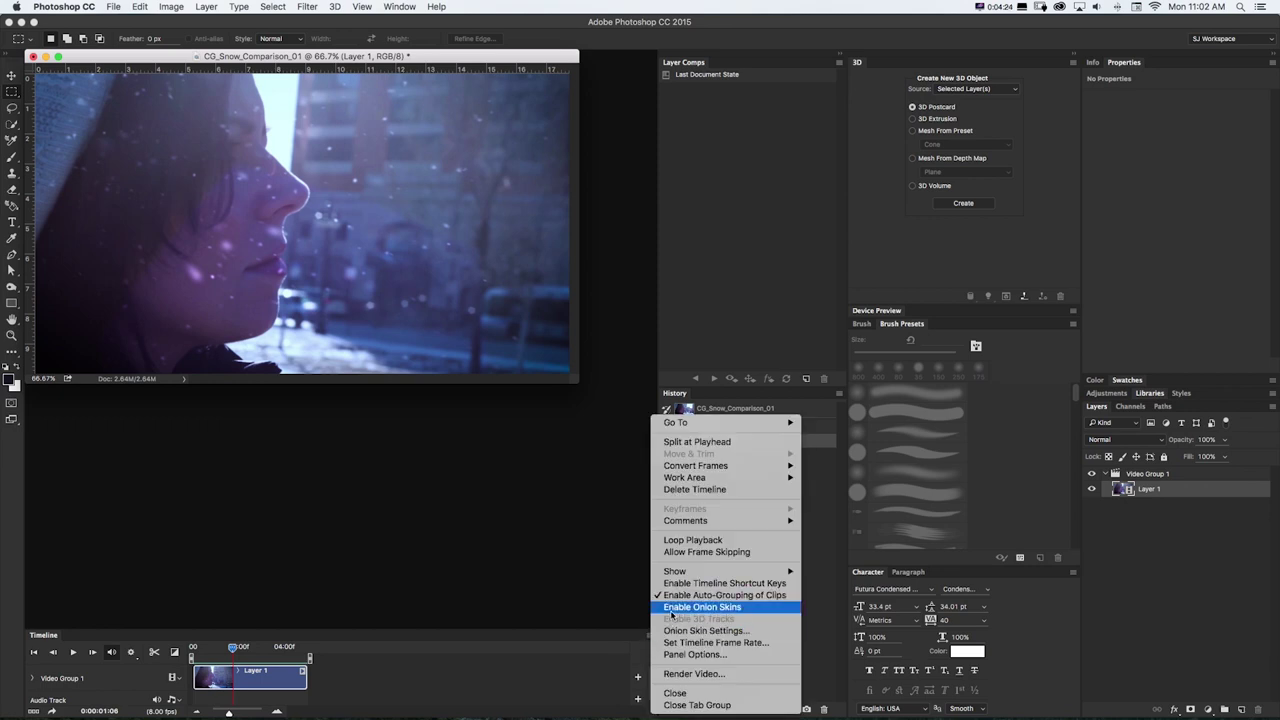
left_click(677, 642)
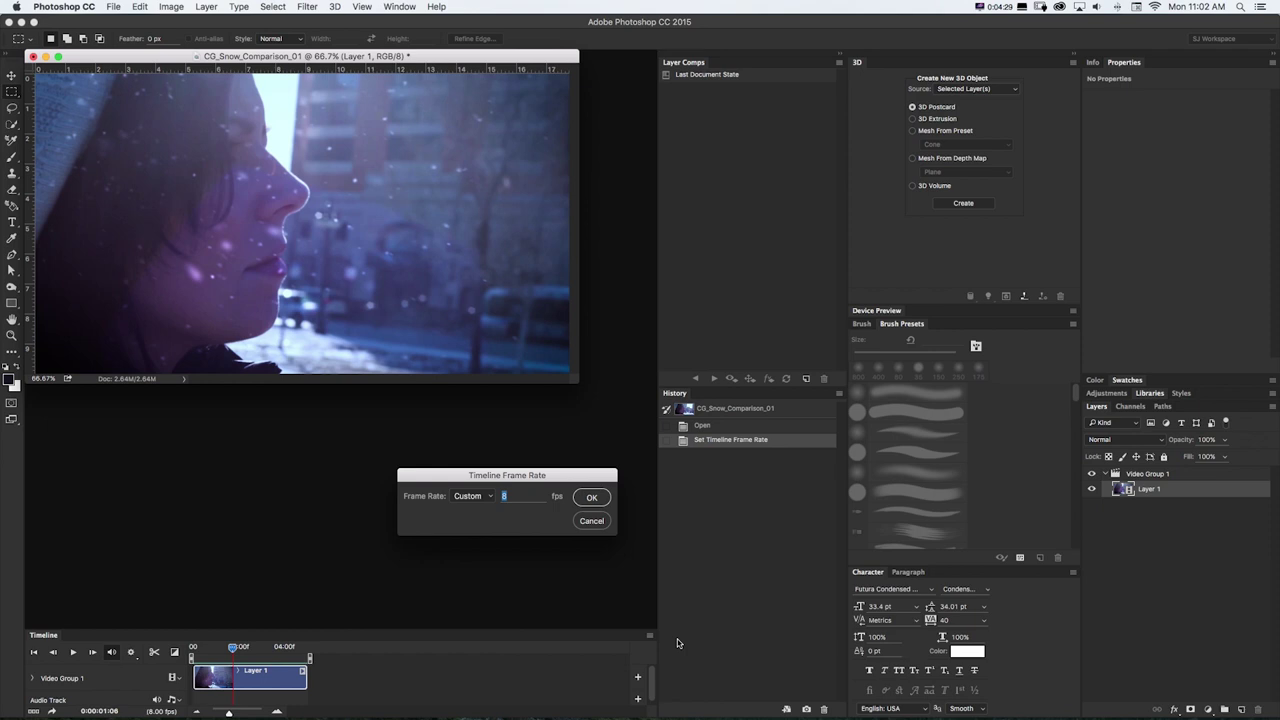
left_click(591, 521)
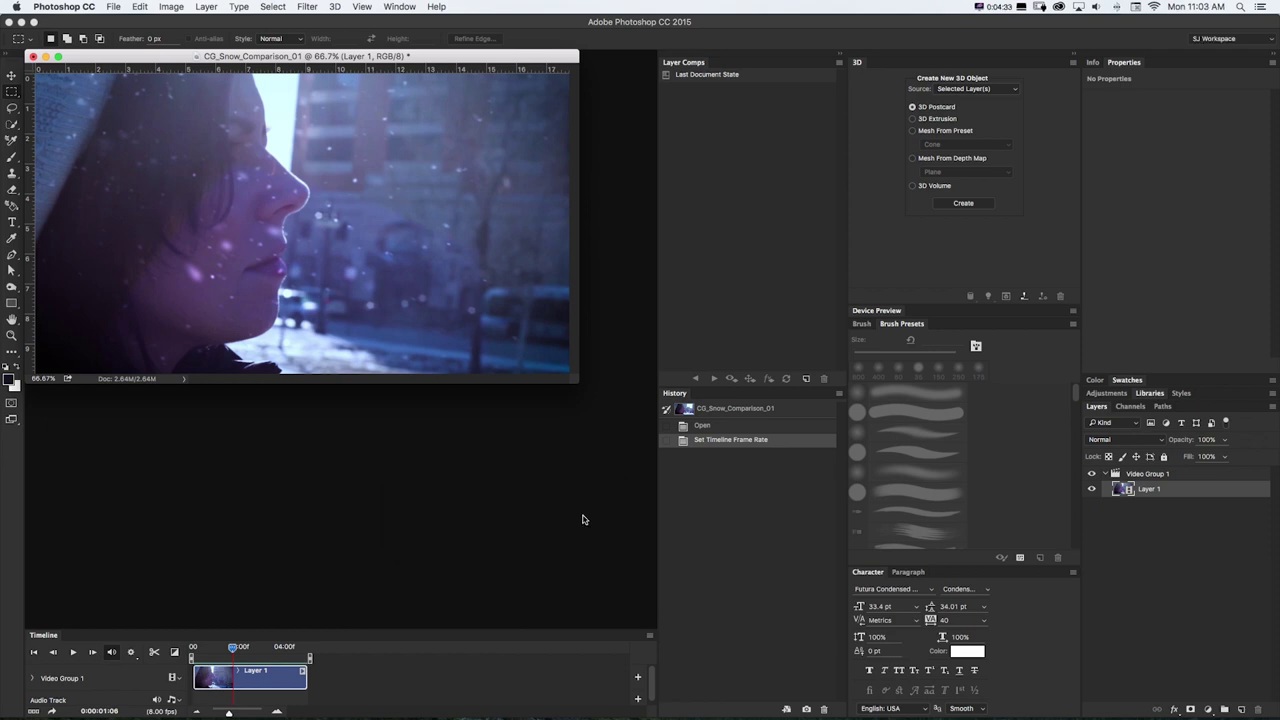
In Save for Web, choose GIF format and set the image width to 800 px.
key("super+alt+shift+s")
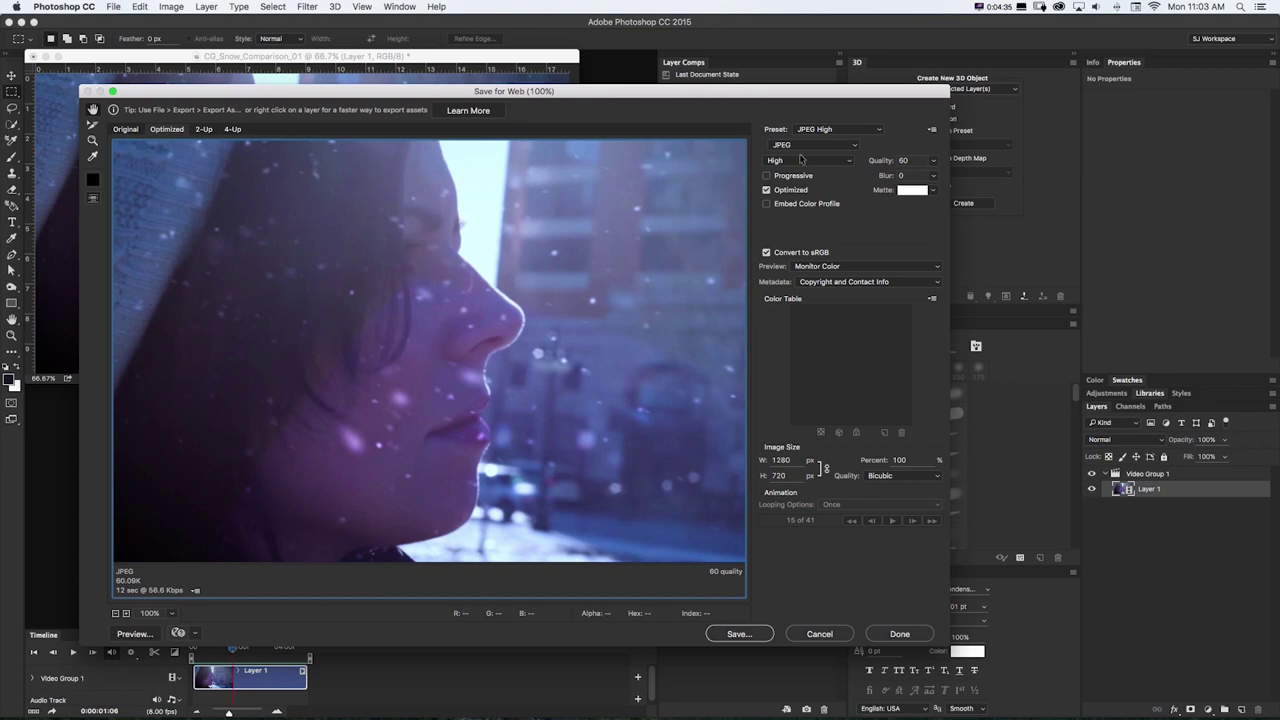
left_click(815, 145)
left_click(785, 135)
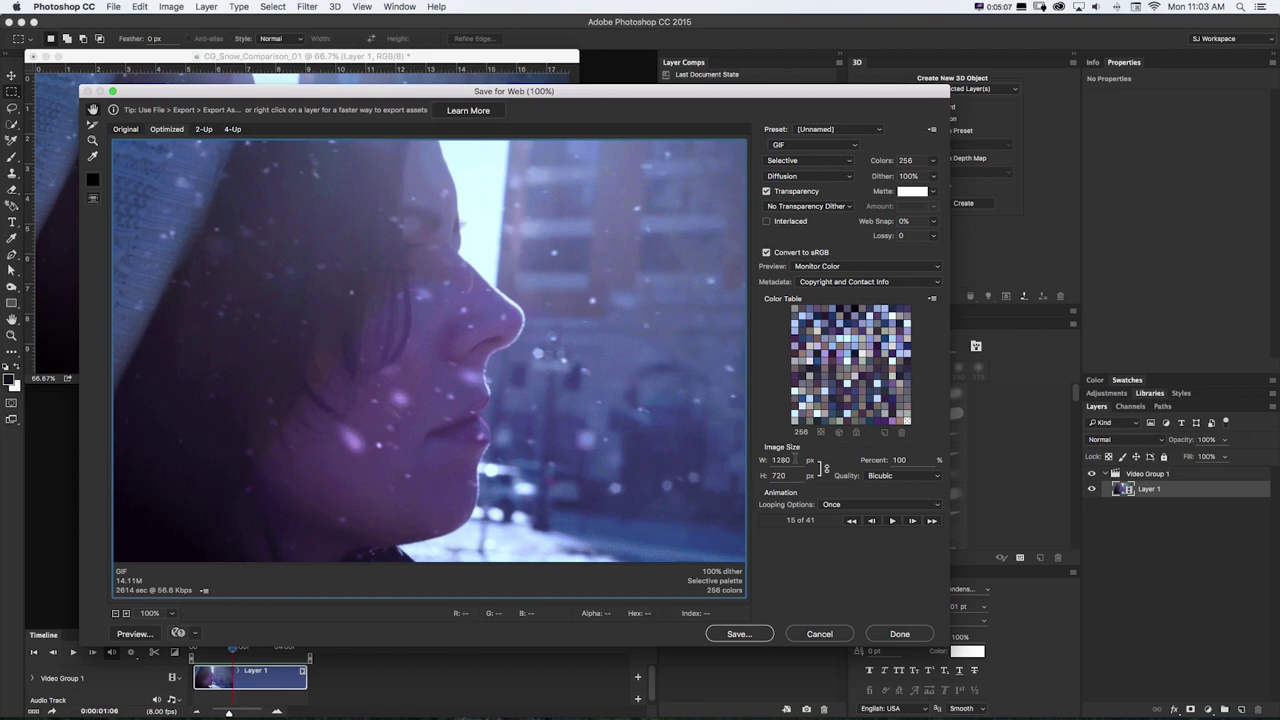
left_click(795, 460)
type("800")
key("BackSpace")
key("BackSpace")
key("BackSpace")
type("960")
key("BackSpace")
key("BackSpace")
key("BackSpace")
type("800")
Set the GIF to 50 colors with looping set to Forever.
left_click(893, 161)
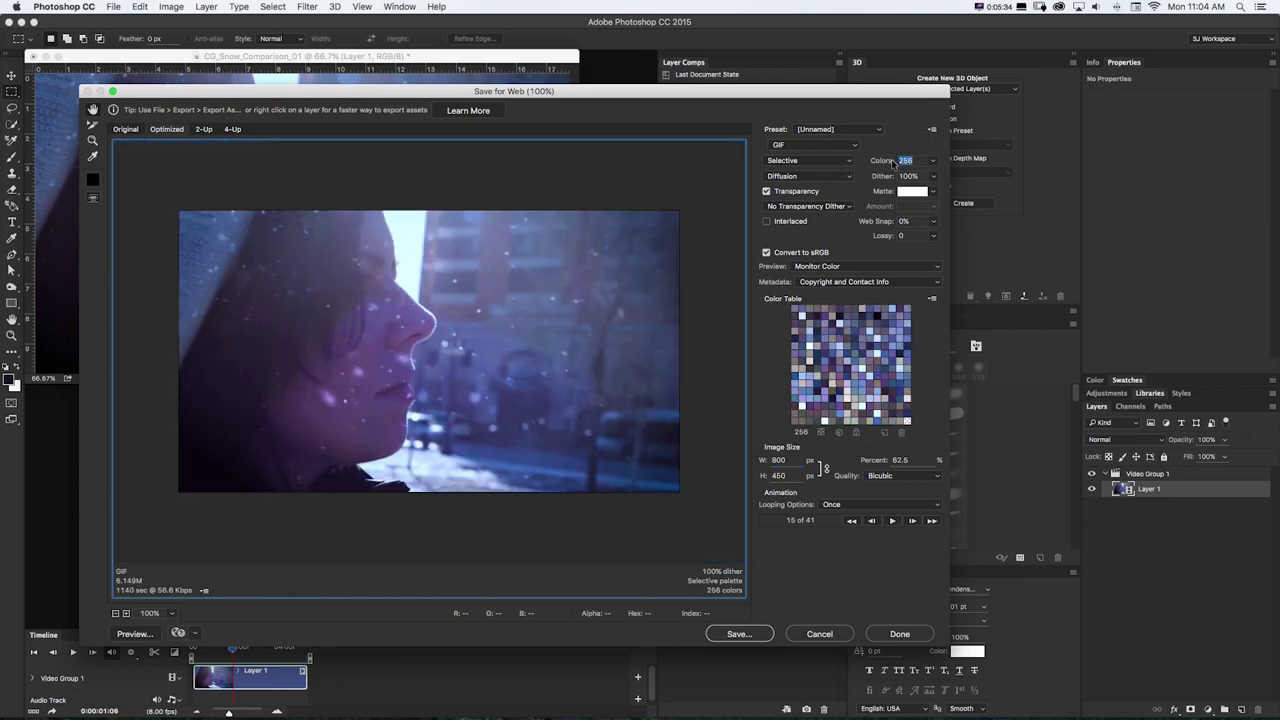
type("50")
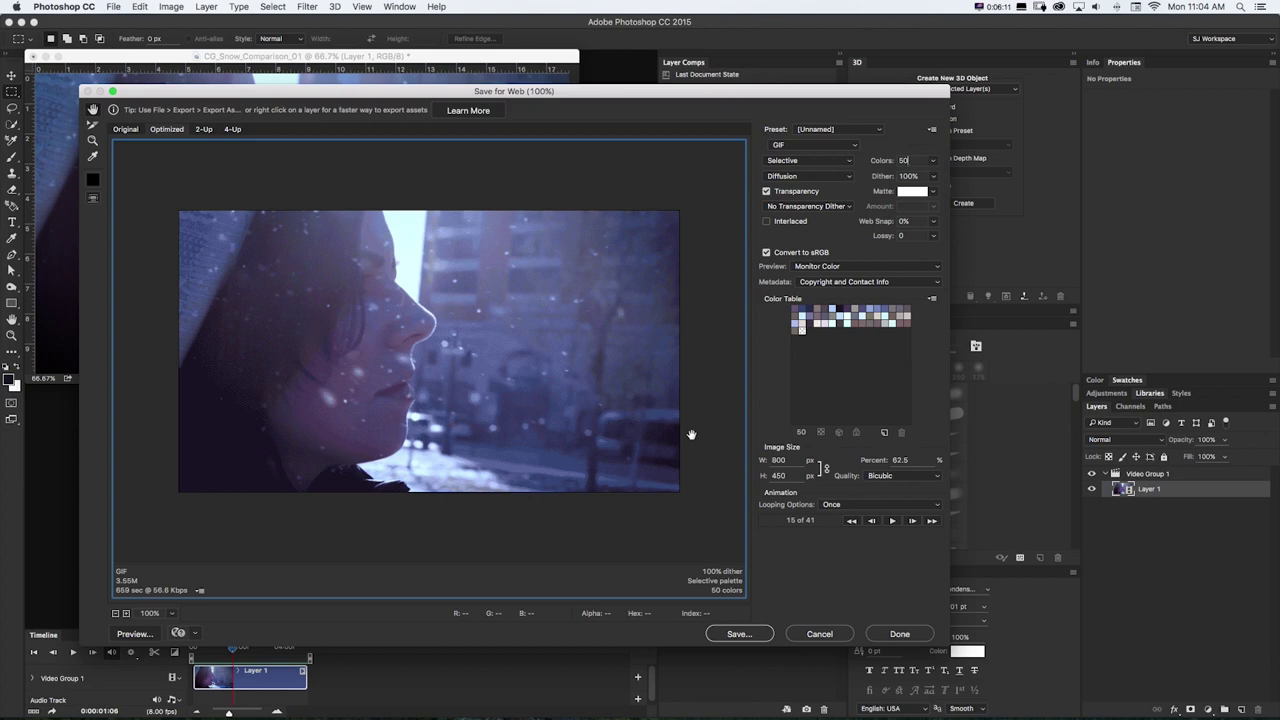
left_click(855, 506)
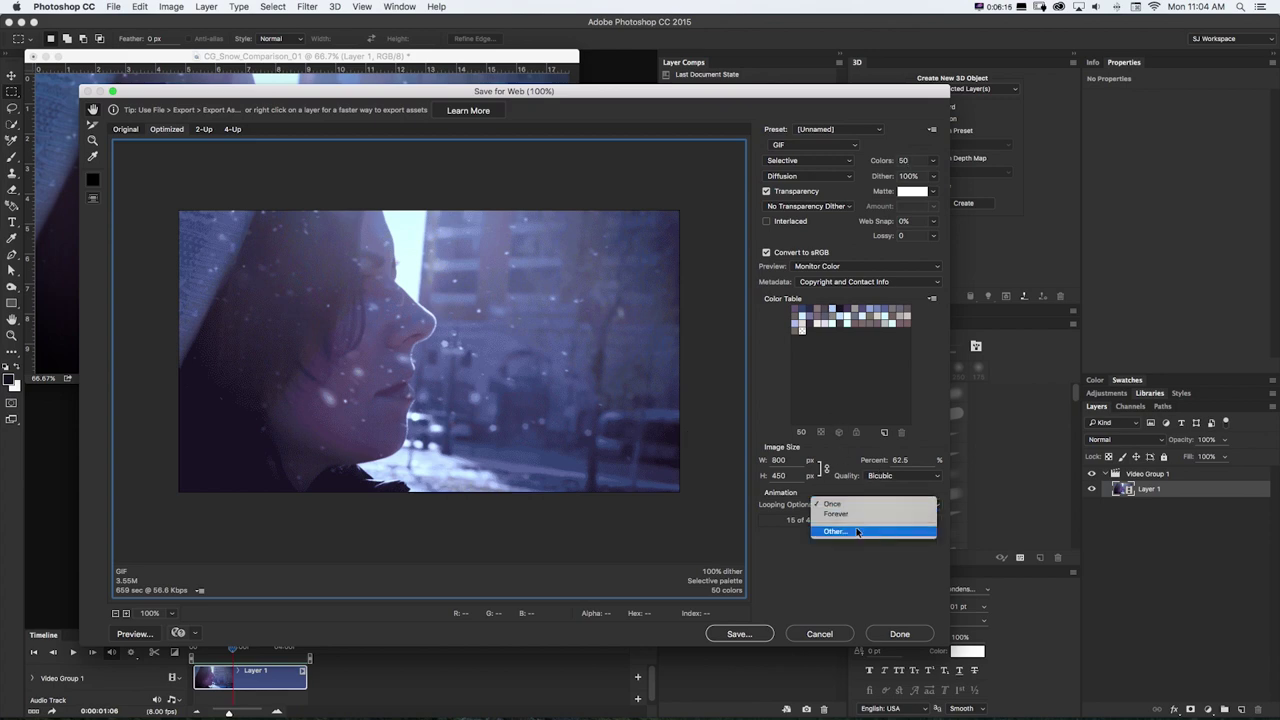
left_click(855, 515)
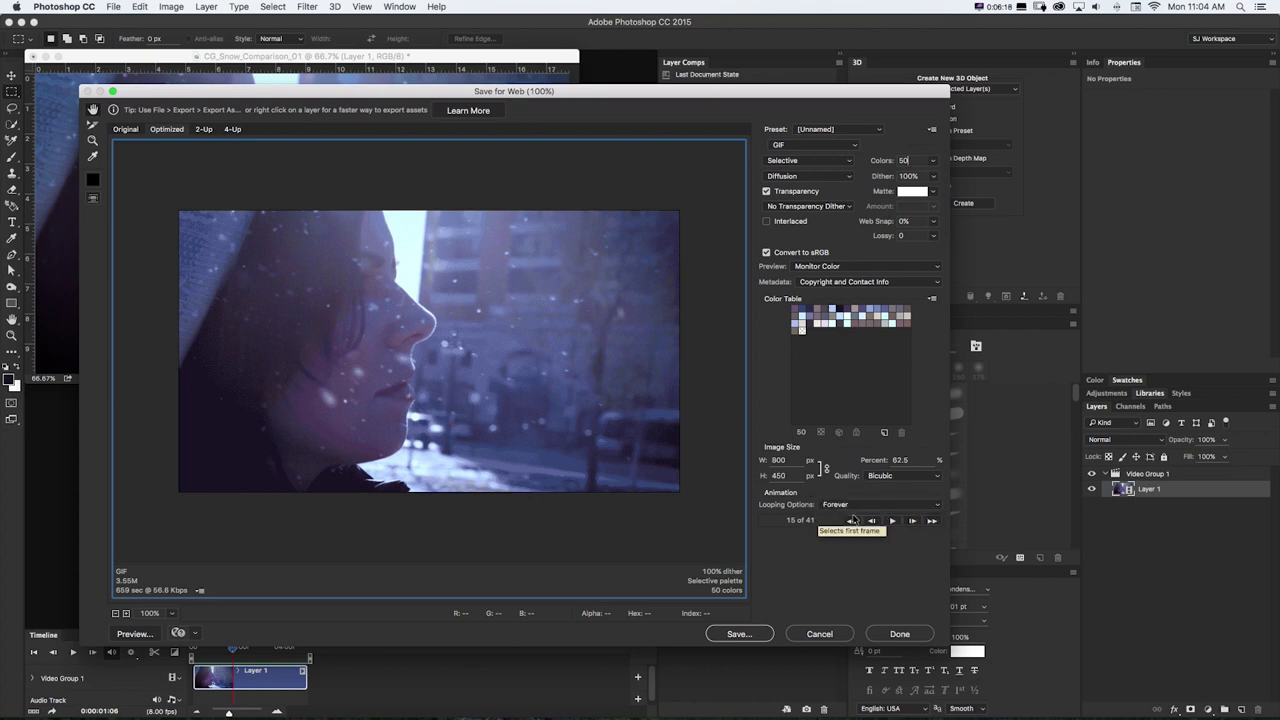
Save the GIF as GOT_Snow_Animation_02.gif in the _GIFs folder.
left_click(736, 634)
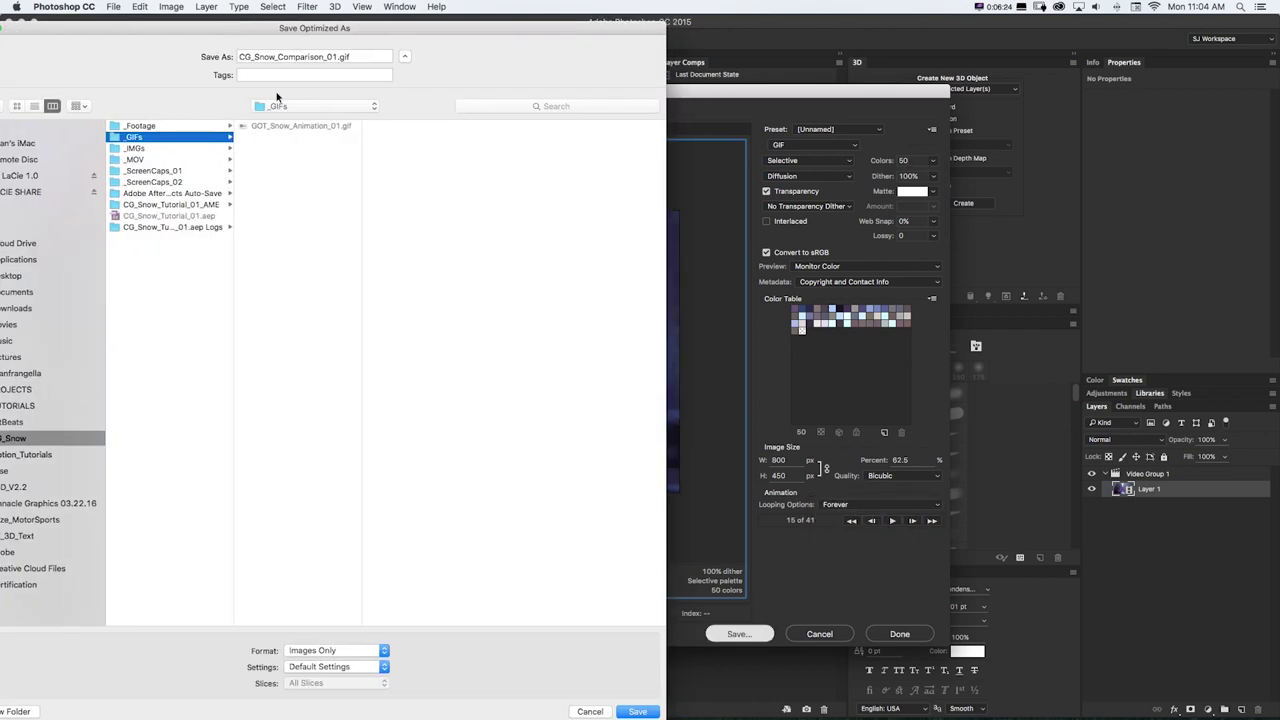
left_click(303, 127)
key("Right")
key("BackSpace")
type("2")
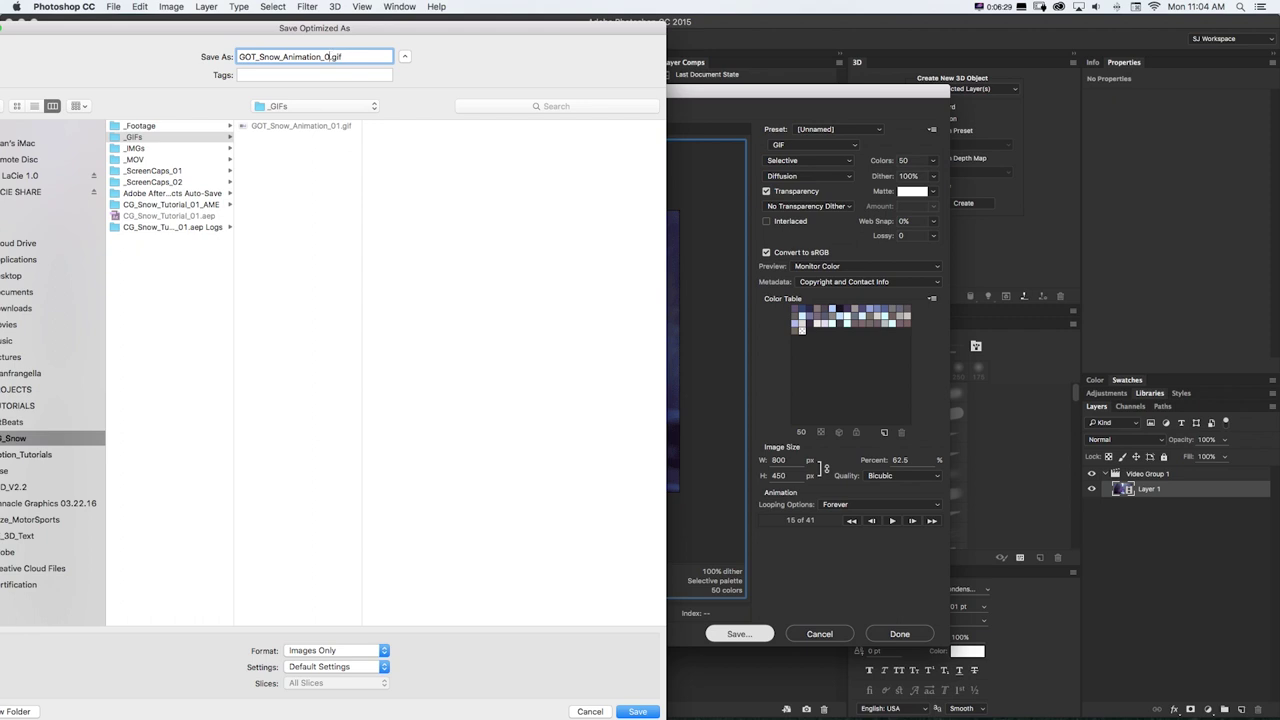
key("Return")
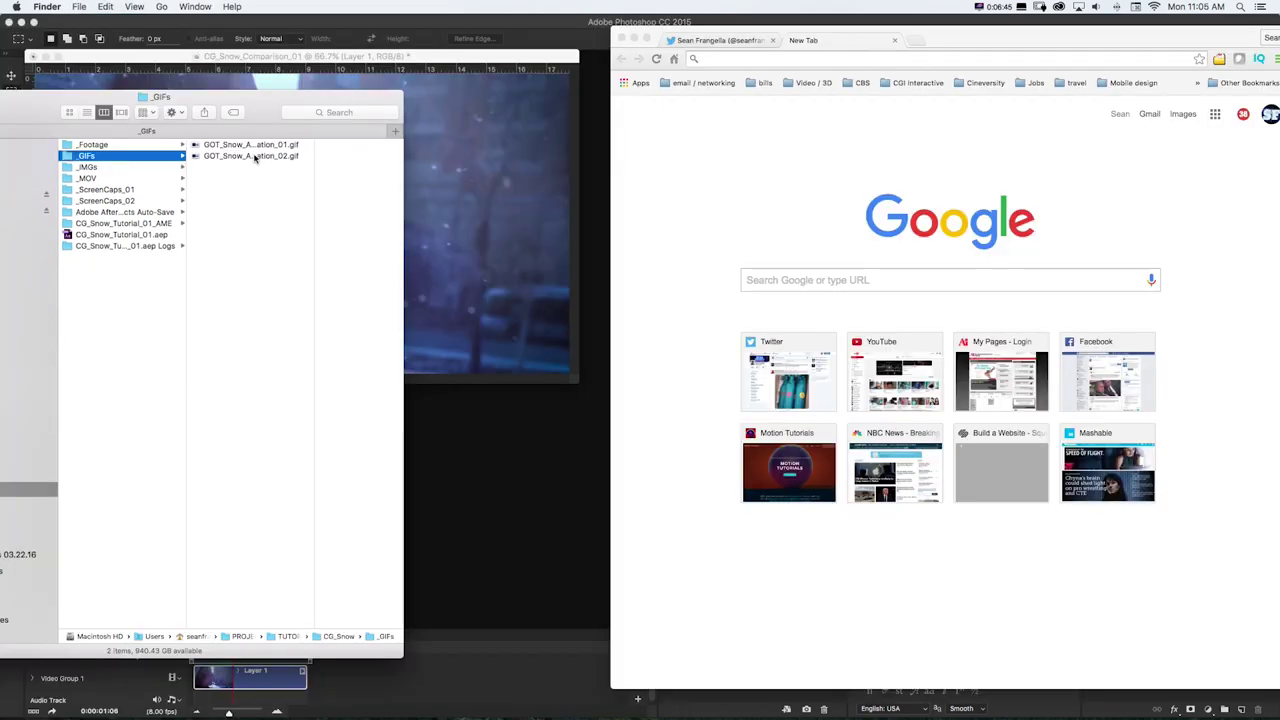
Drop GOT_Snow_Animation_02.gif from Finder onto Chrome's New Tab page to play it.
left_click_drag(256, 157, 646, 178)
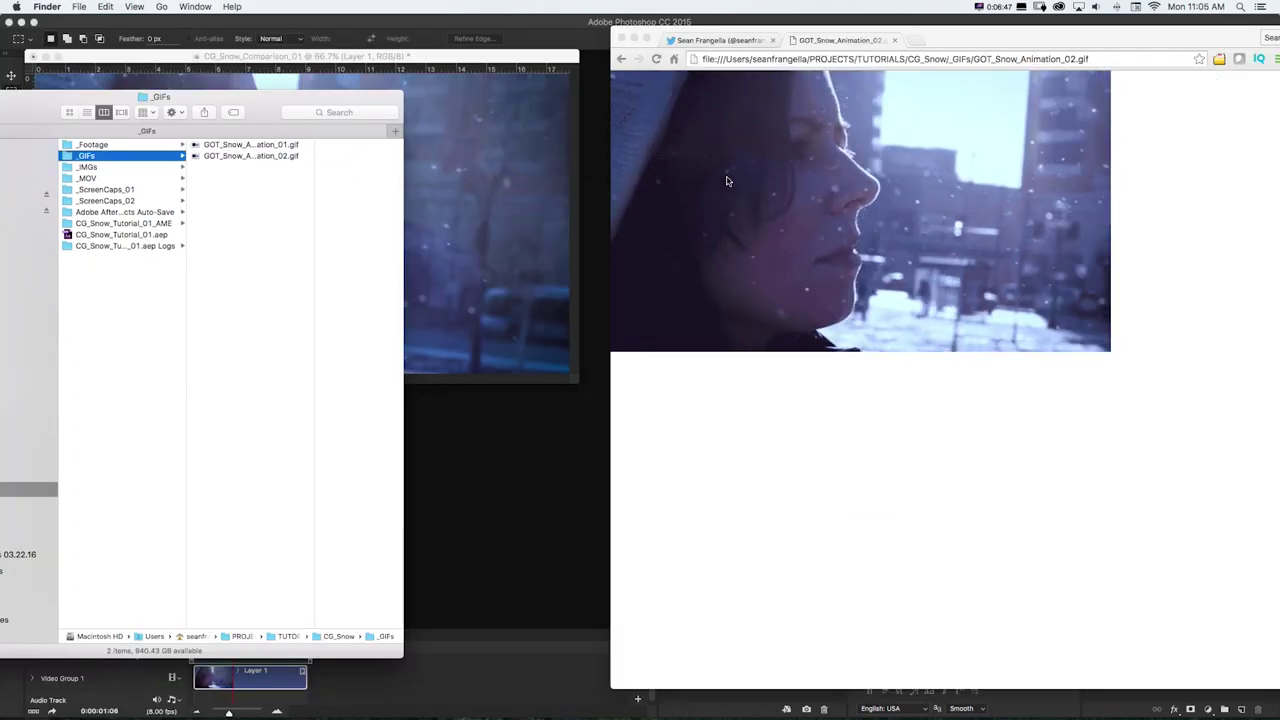
left_click(801, 463)
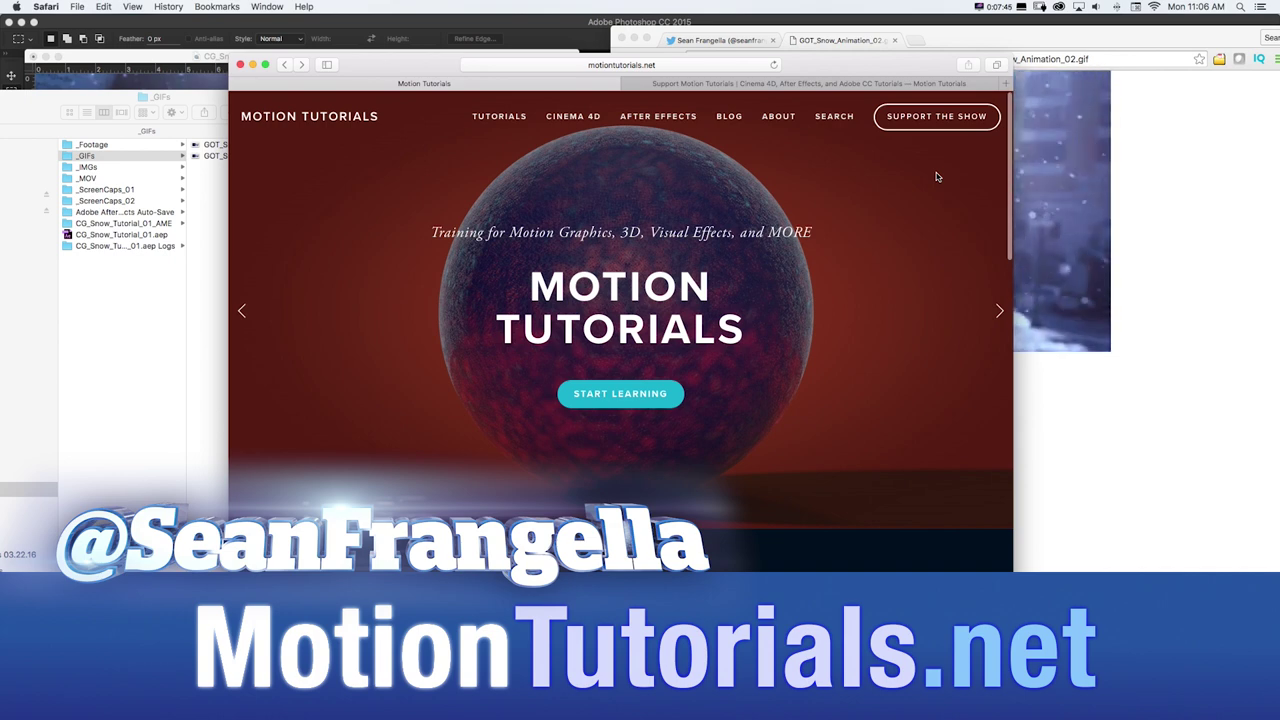
Open the Support Motion Tutorials page and its Learn more on Patreon.com link.
left_click(840, 84)
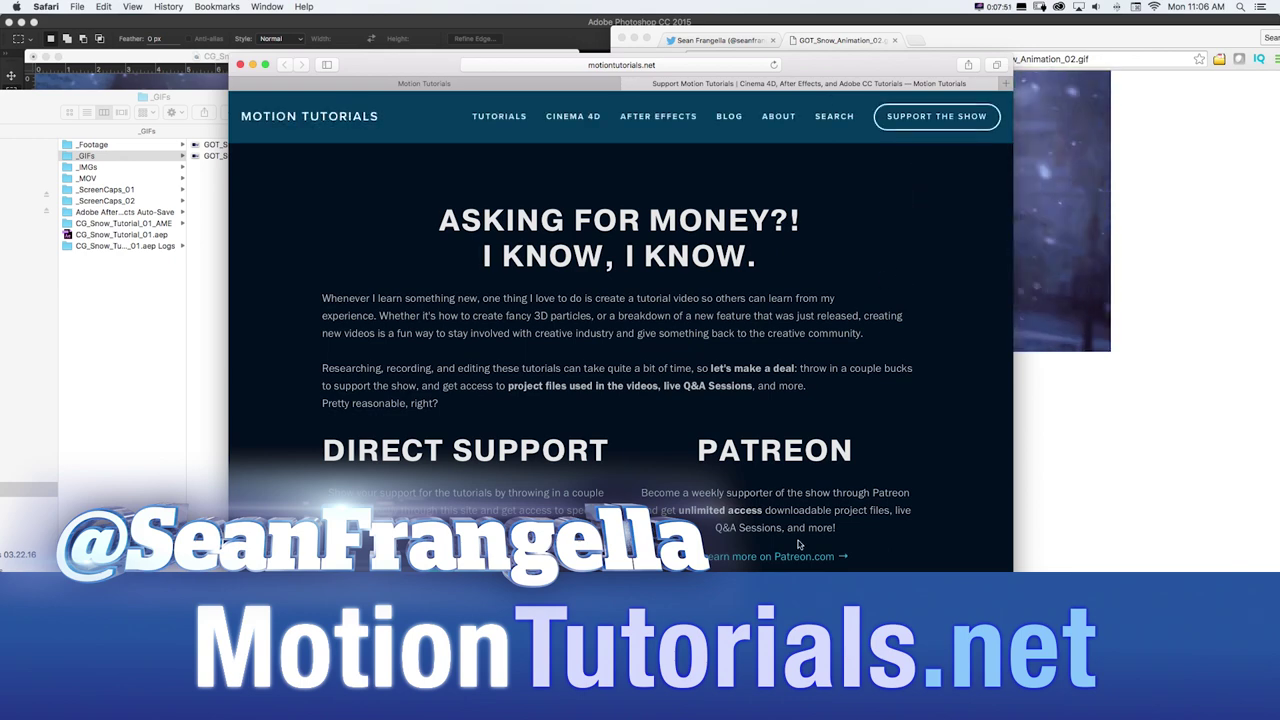
left_click(790, 556)
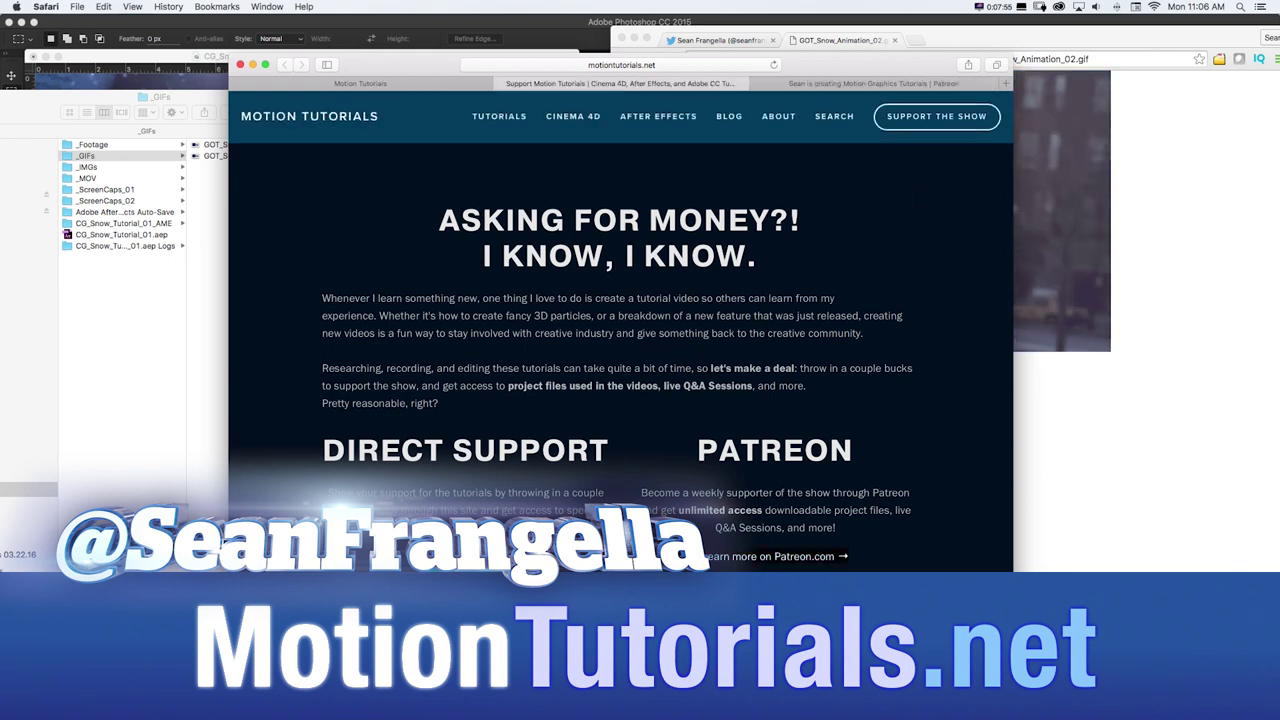
left_click(798, 86)
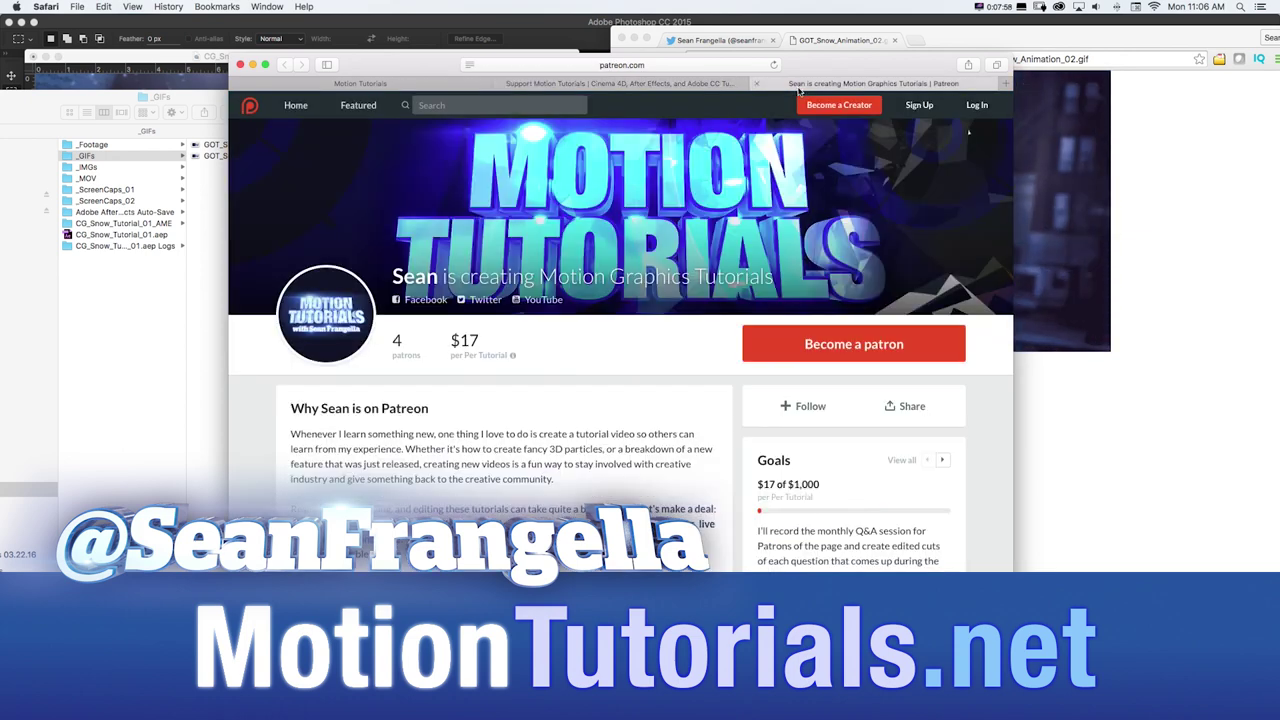
Scroll through the Patreon page's posts and reward tiers, then switch to Chrome.
scroll(1005, 277, "down", 1)
scroll(1005, 277, "down", 10)
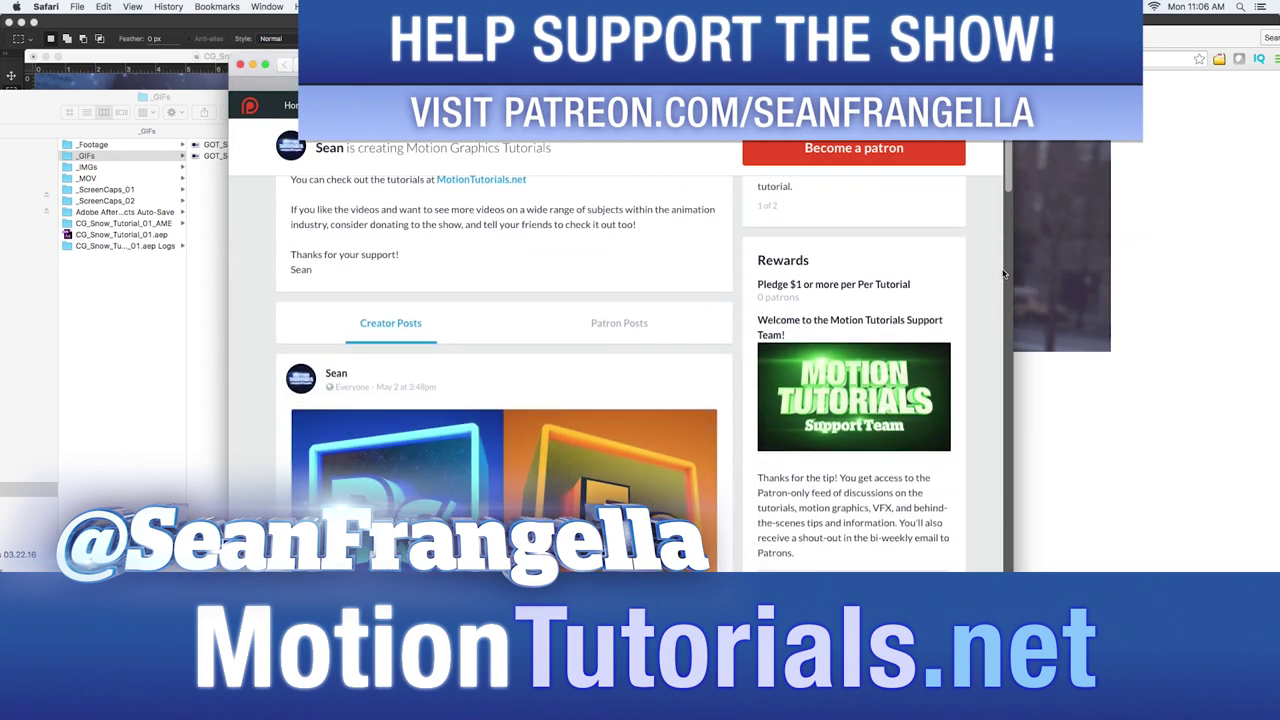
scroll(997, 279, "down", 5)
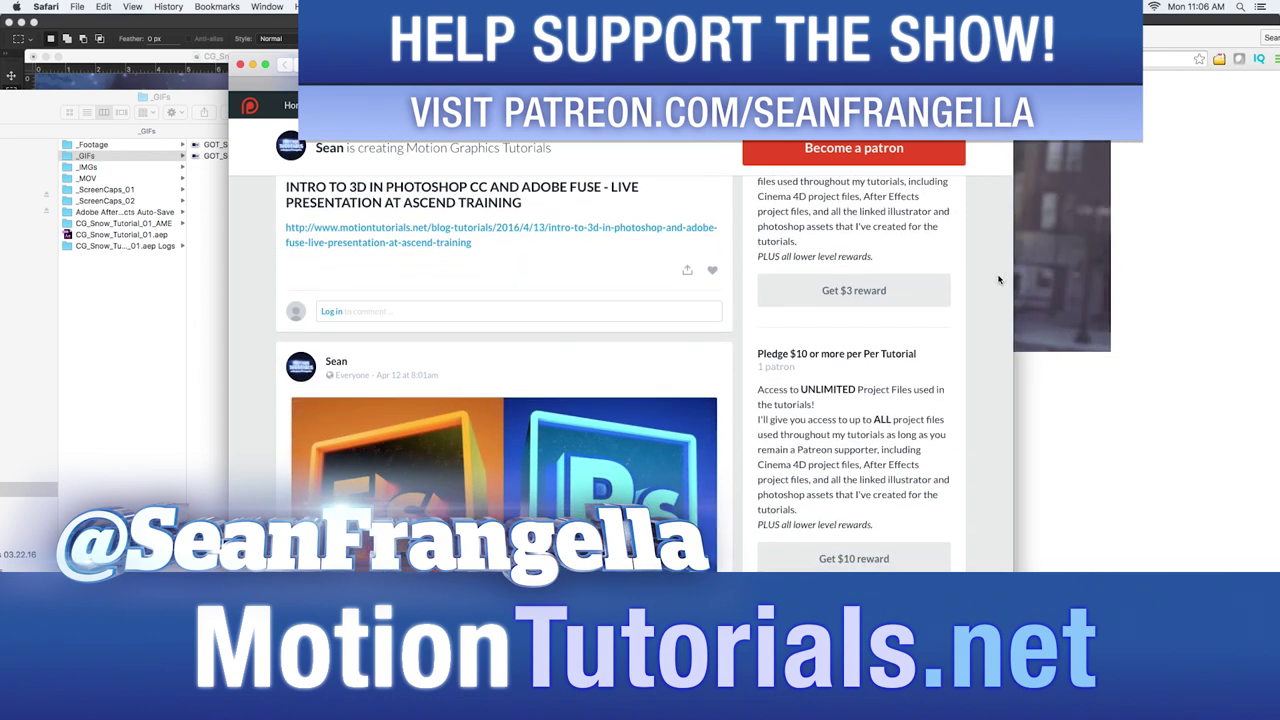
scroll(993, 280, "down", 2)
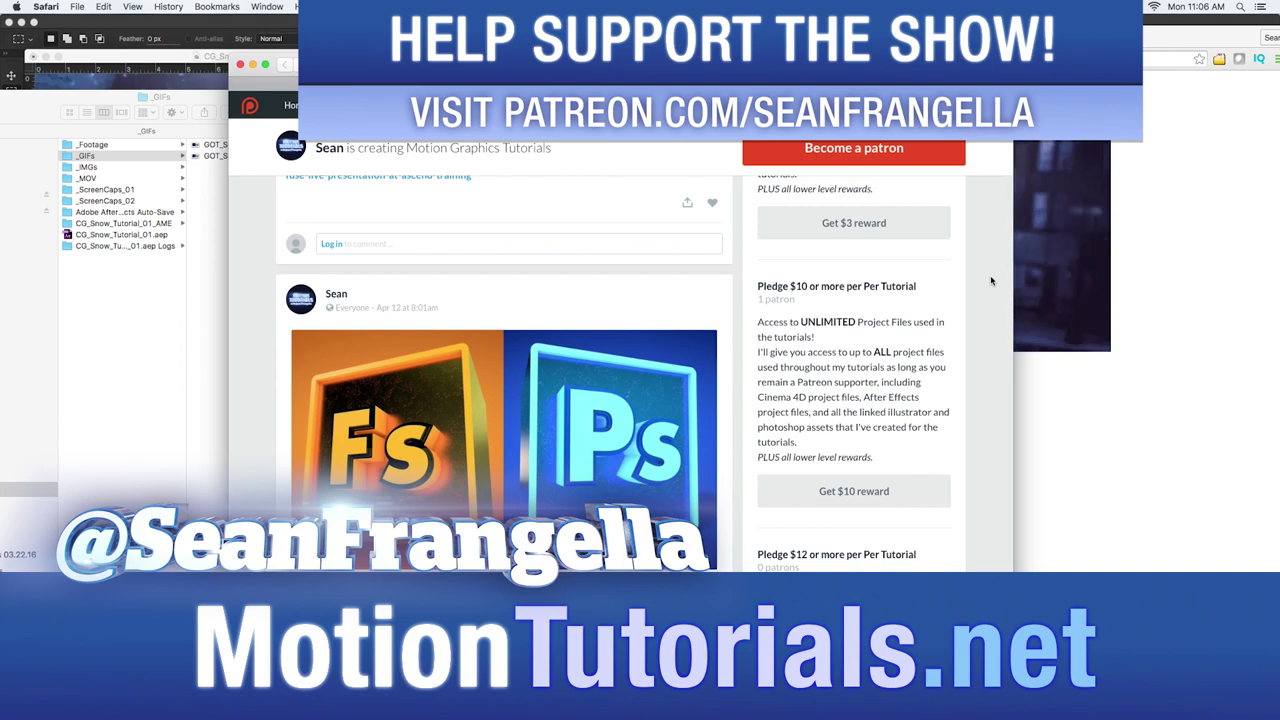
scroll(991, 281, "up", 15)
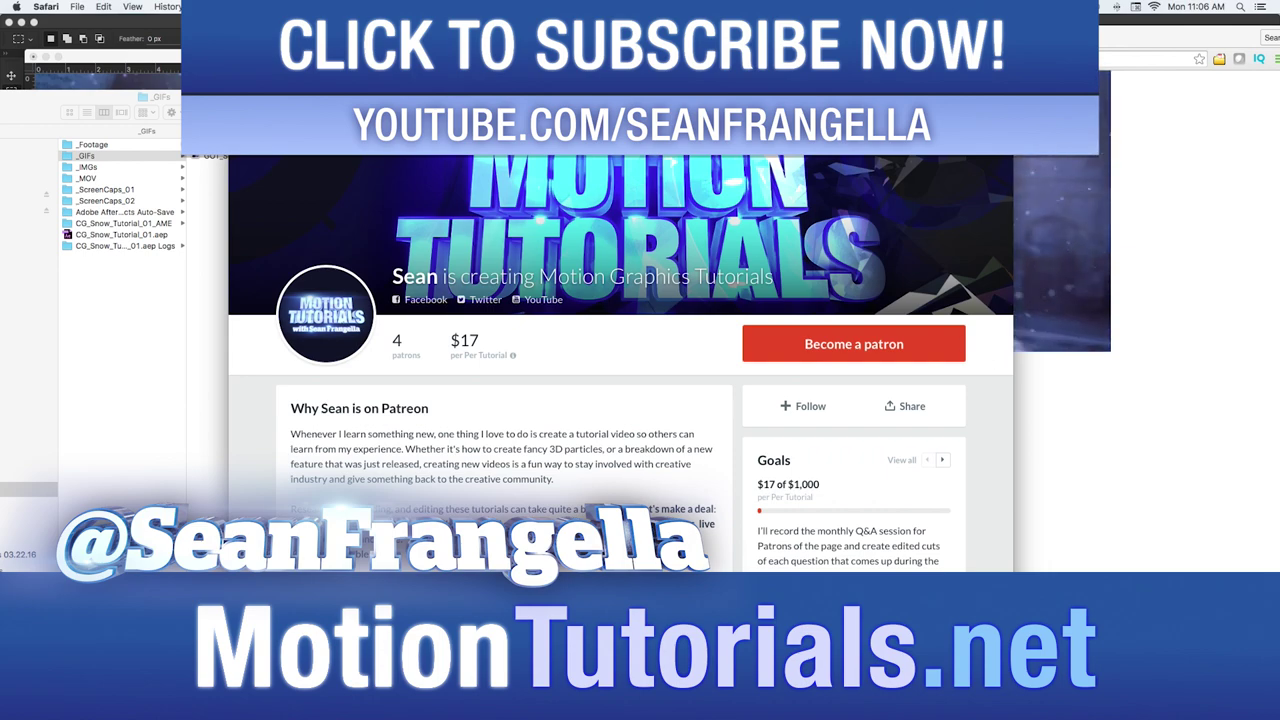
key("super+Tab")
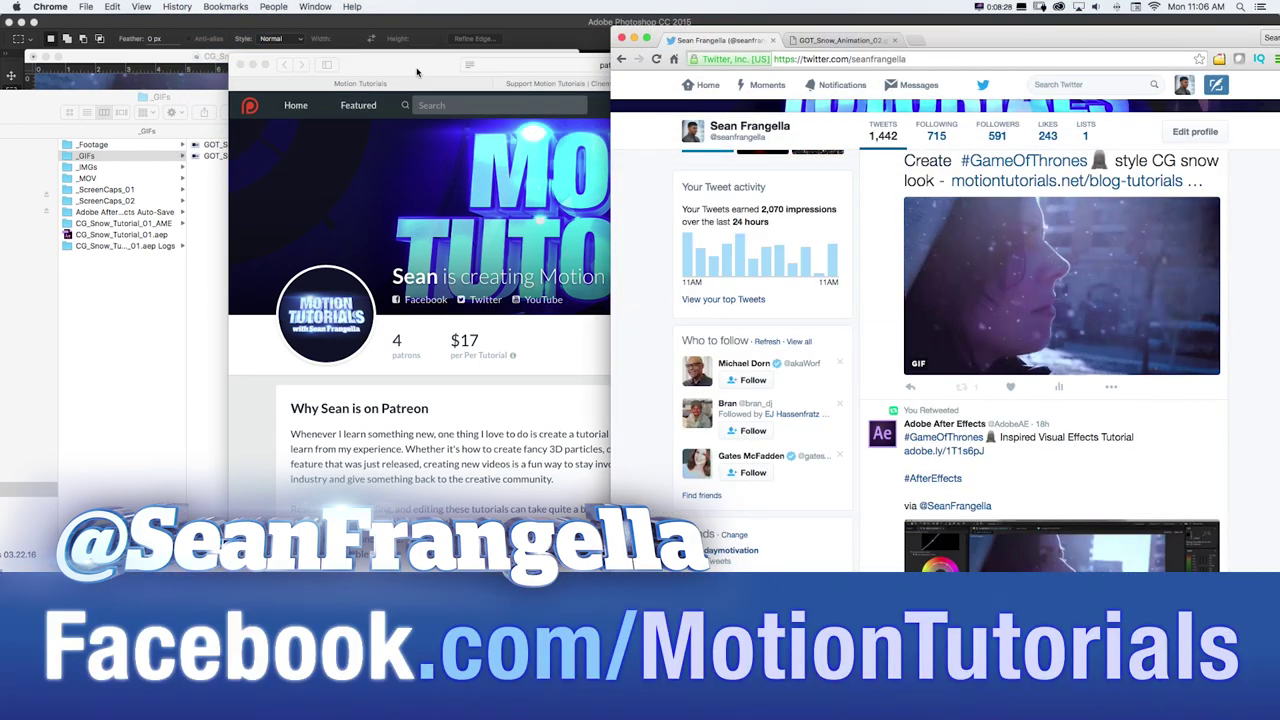
Open facebook.com/MotionTutorials in a new Chrome tab.
left_click(419, 70)
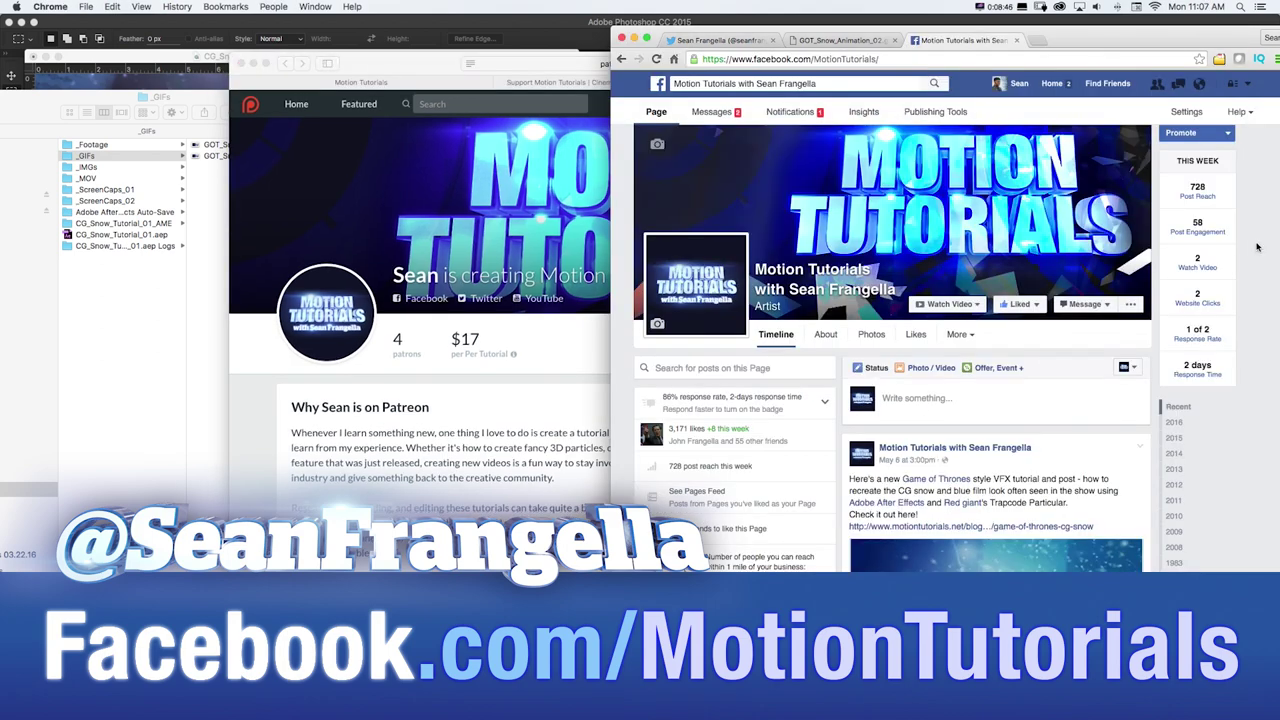